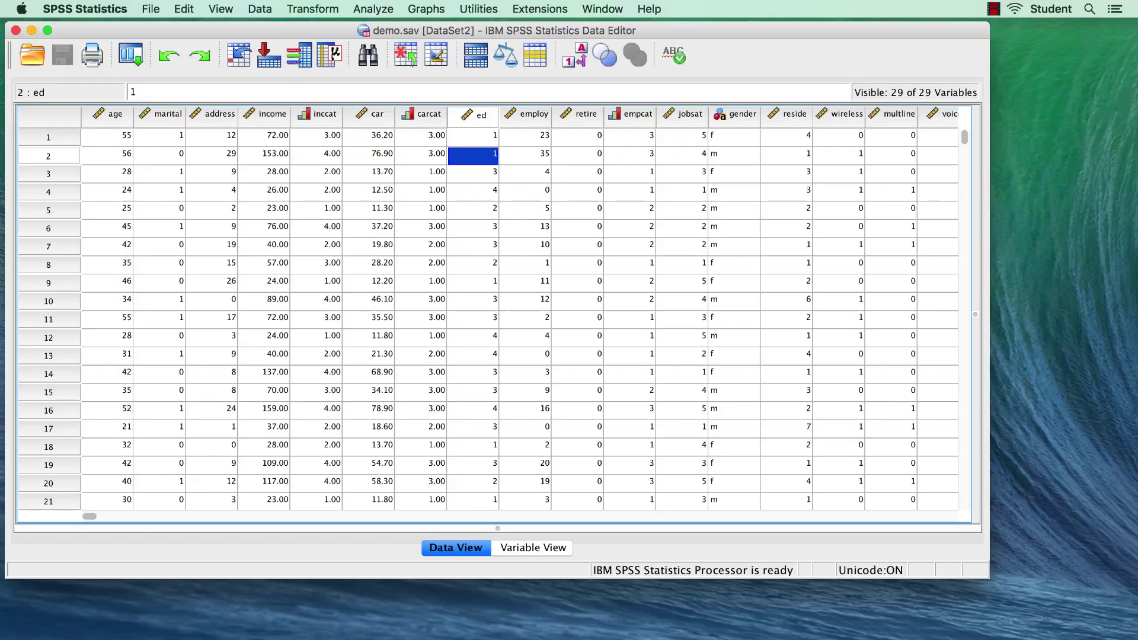
Run a Frequencies analysis on Income category.
left_click(374, 9)
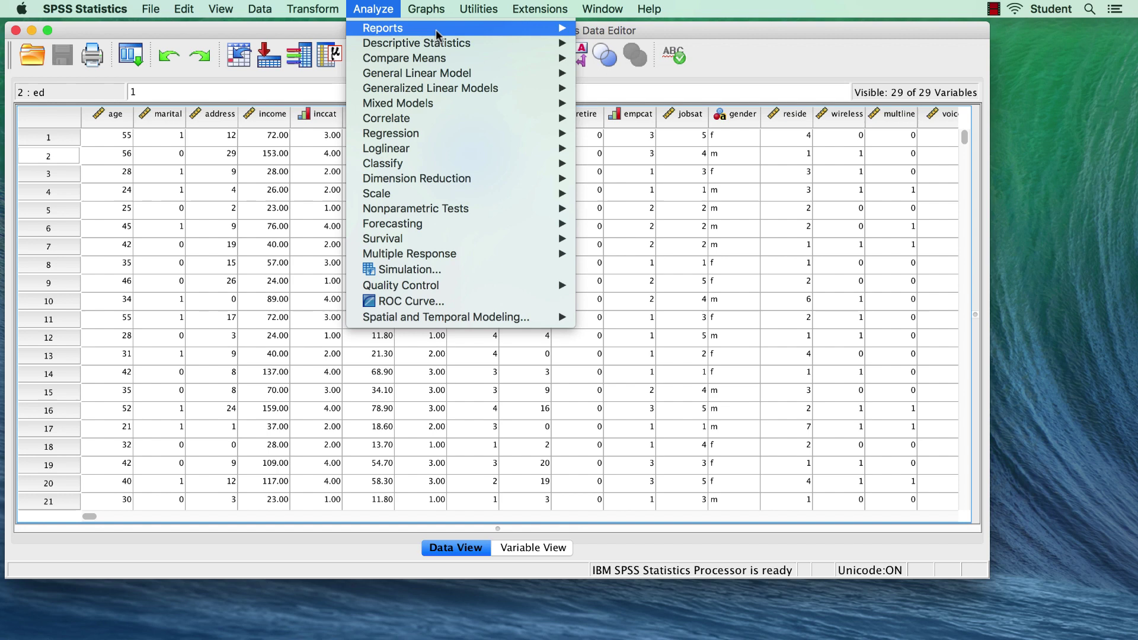
mouse_move(521, 43)
left_click(642, 45)
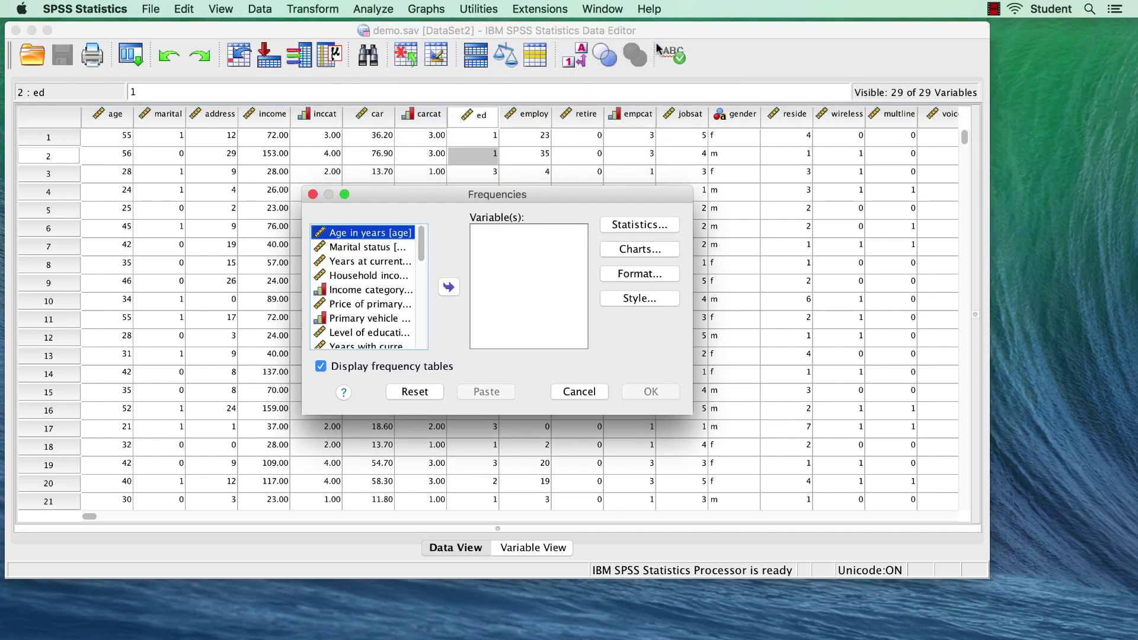
double_click(381, 291)
left_click(649, 390)
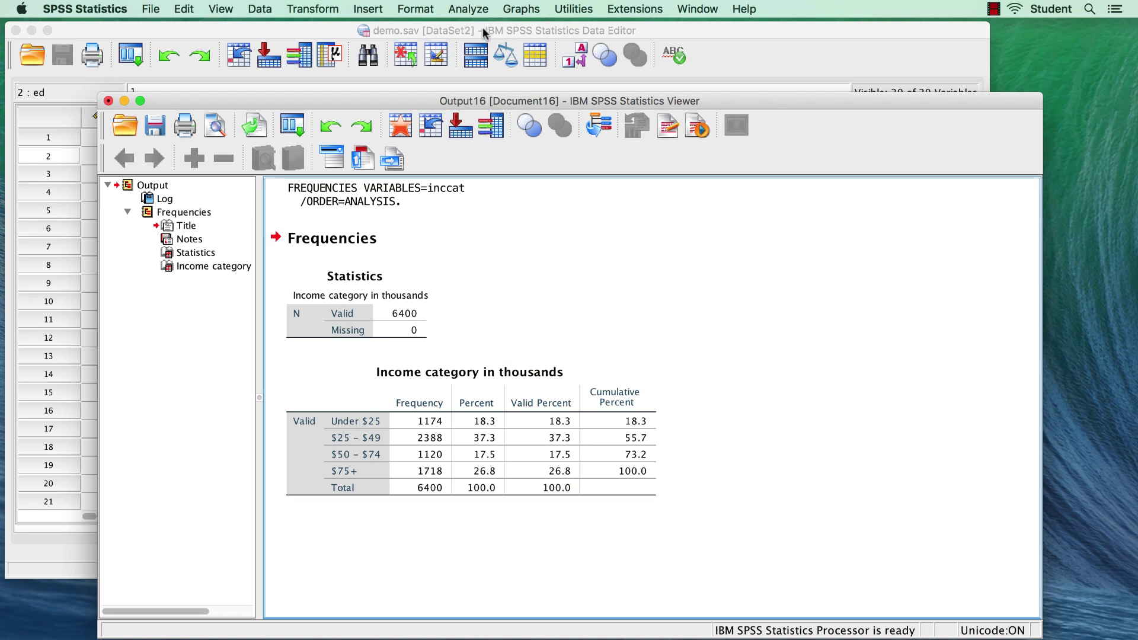
Rerun Frequencies with both Income category and Primary vehicle price category.
left_click(470, 10)
mouse_move(482, 43)
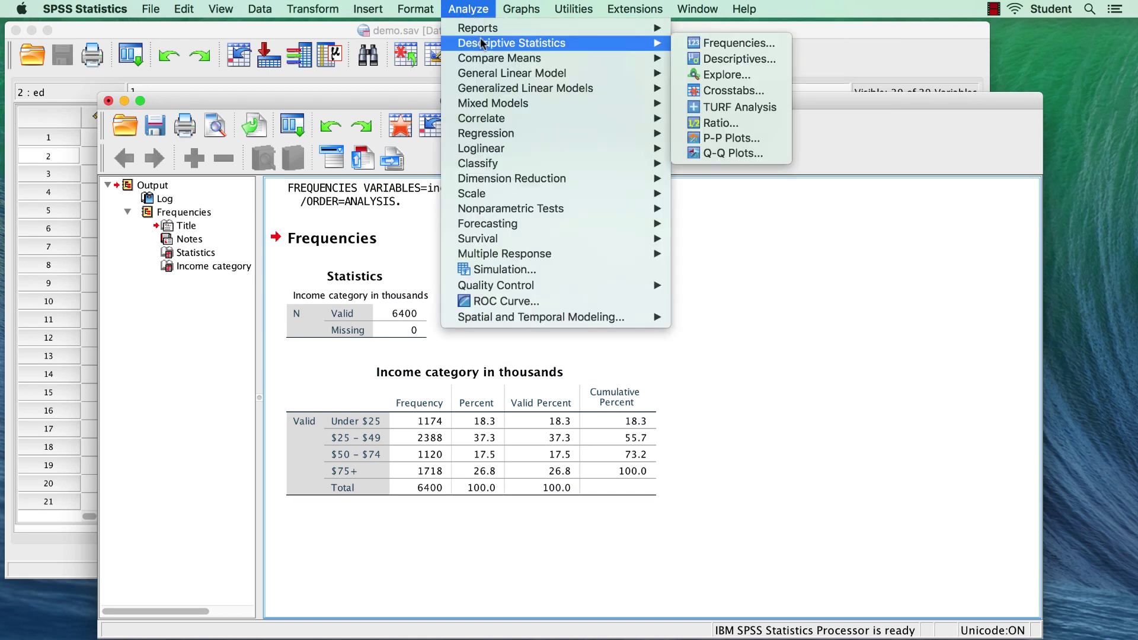
left_click(714, 45)
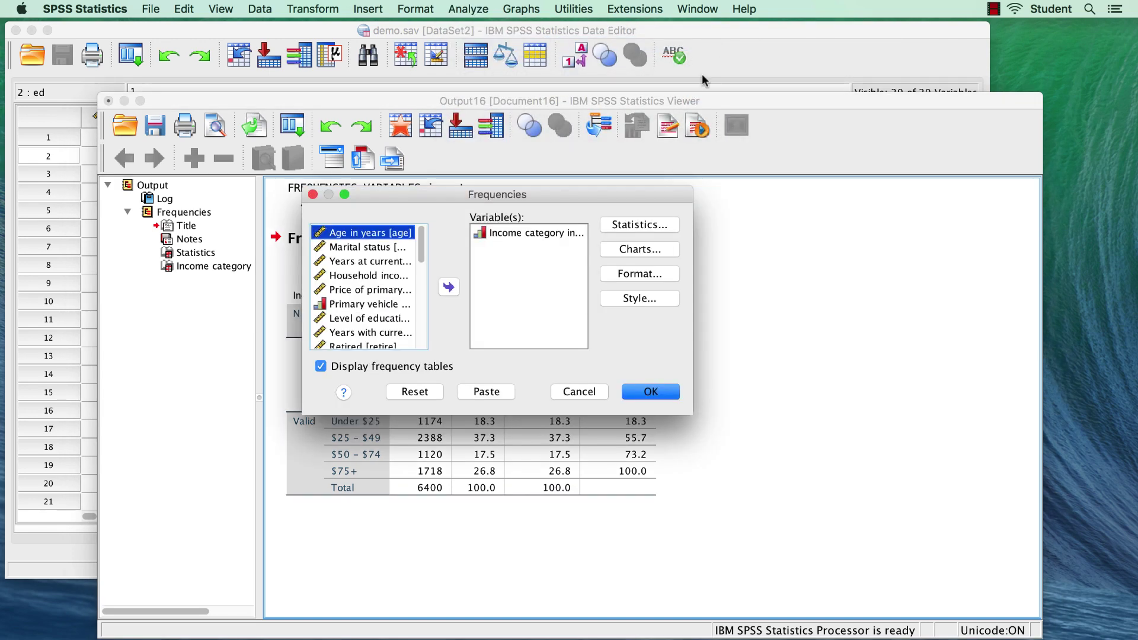
left_click(368, 303)
left_click(449, 286)
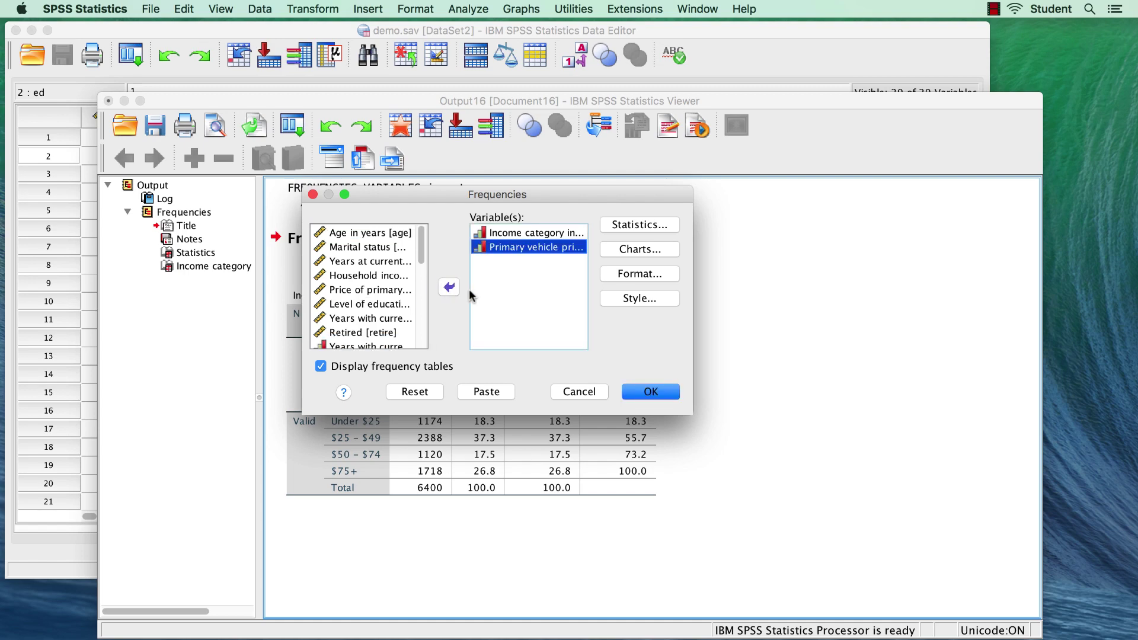
left_click(642, 392)
scroll(640, 386, "down", 3)
left_click(645, 394)
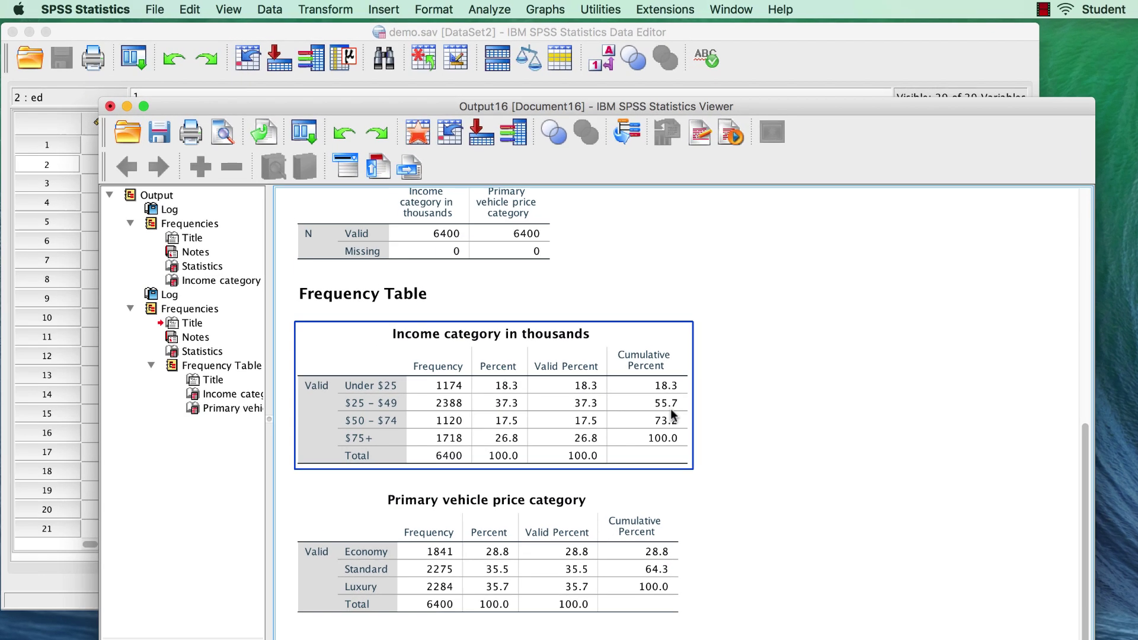
left_click(379, 311)
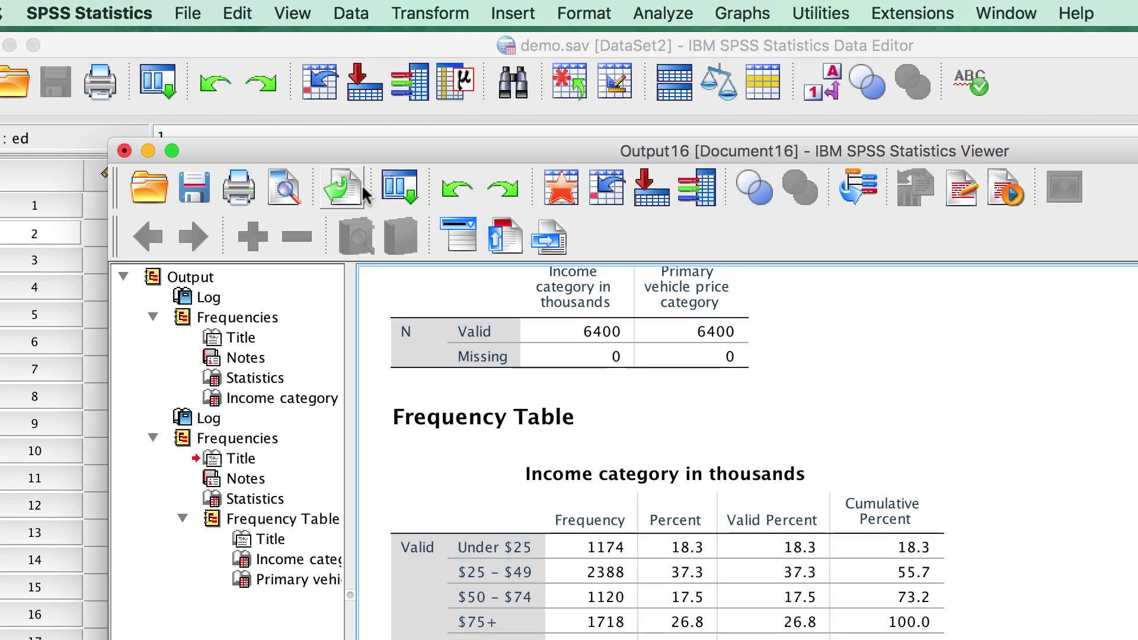
Recall the previous Frequencies dialog and rerun it unchanged.
left_click(162, 96)
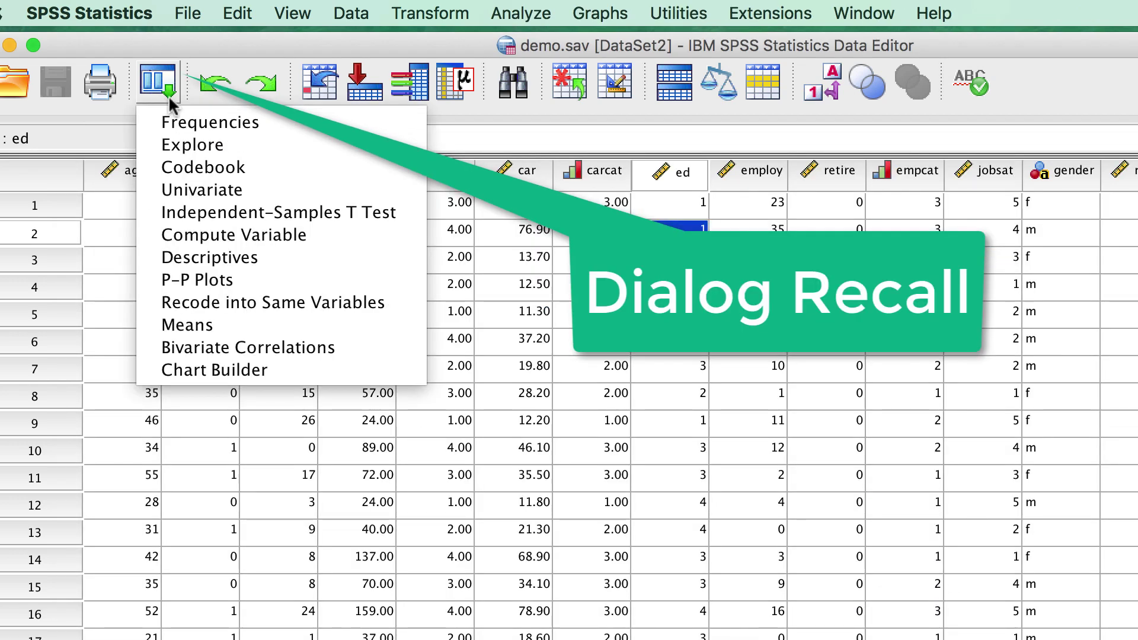
left_click(311, 125)
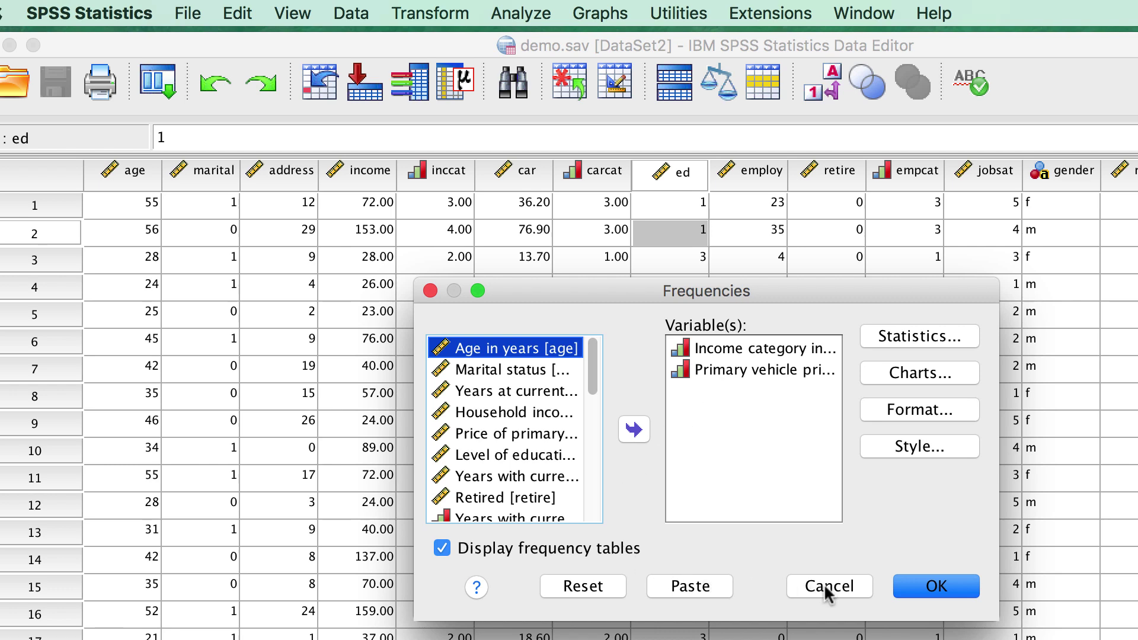
left_click(910, 590)
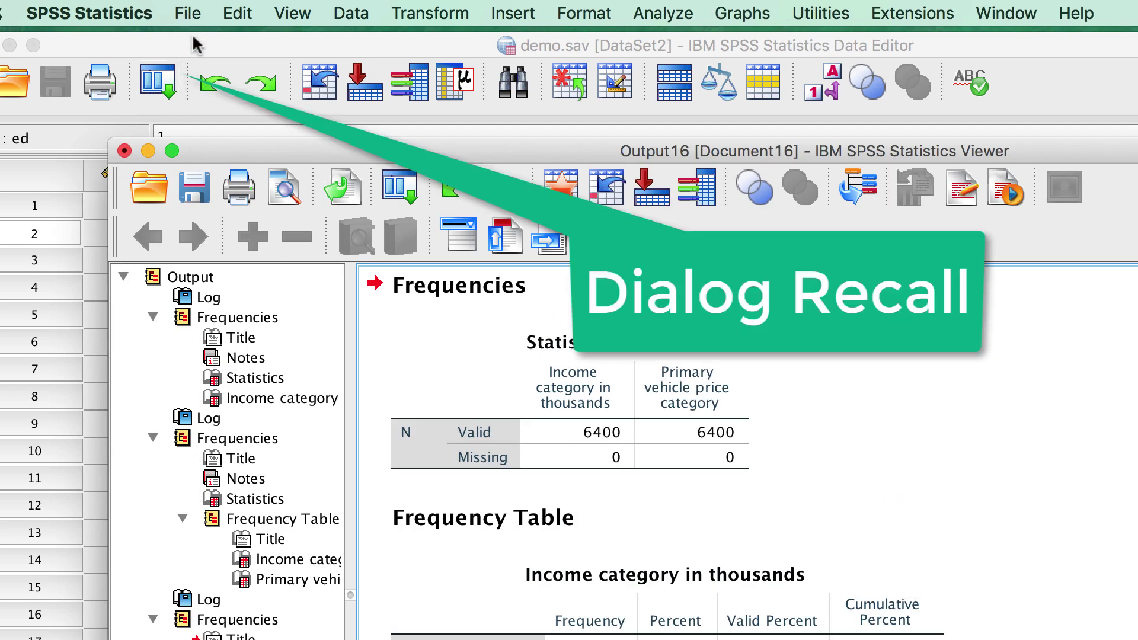
Recall Explore and run it with Marital status as the dependent variable.
left_click(169, 90)
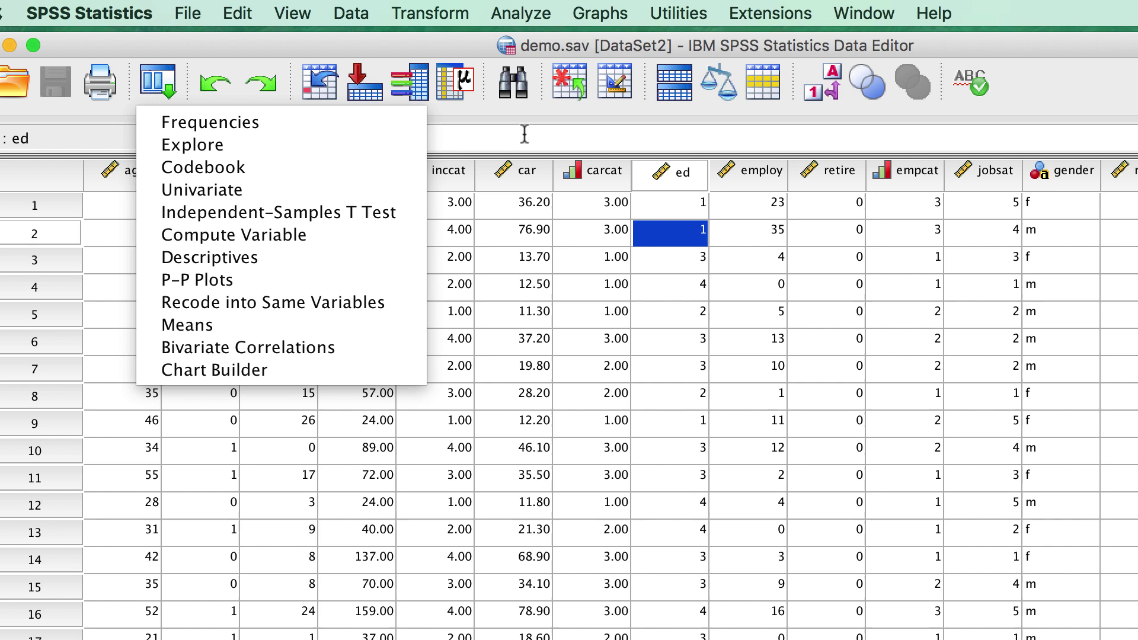
left_click(393, 158)
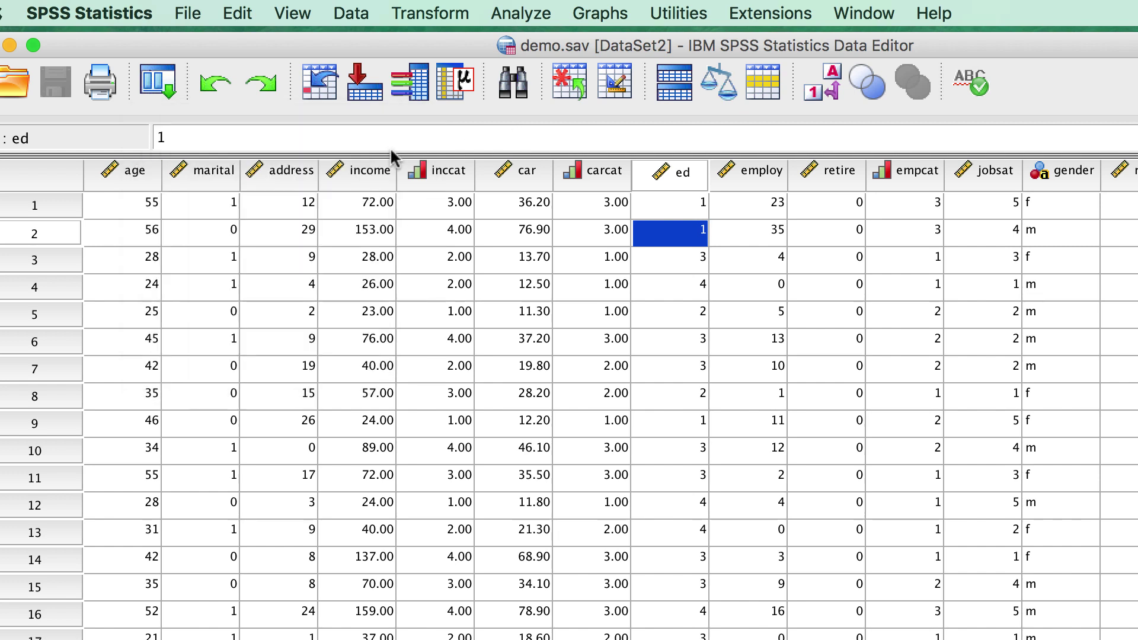
left_click(489, 353)
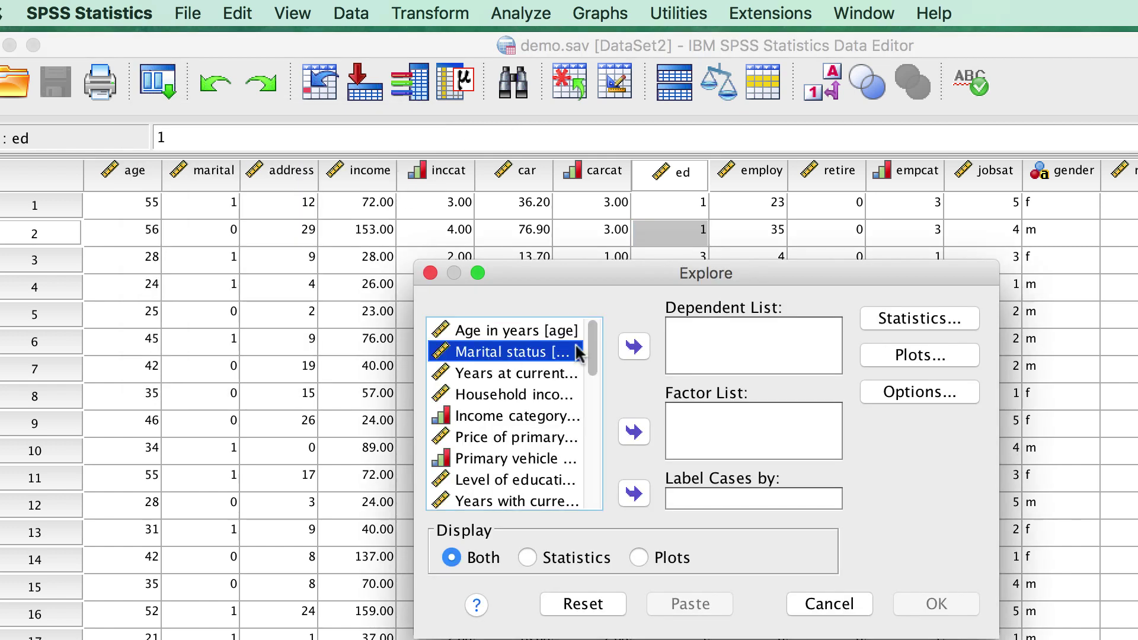
left_click(633, 347)
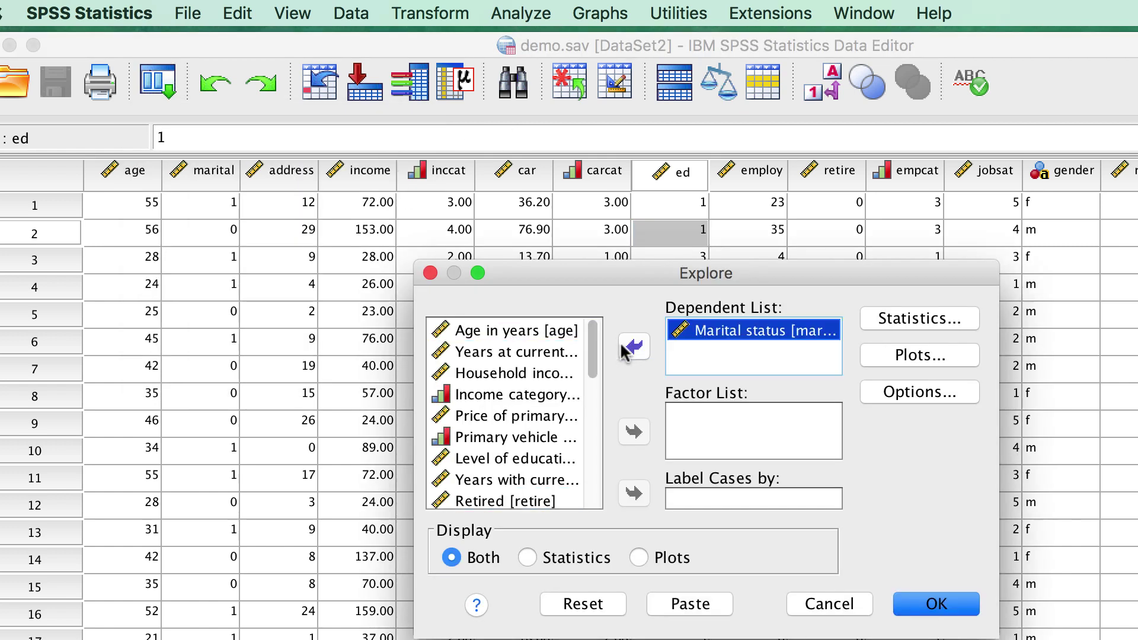
left_click(936, 604)
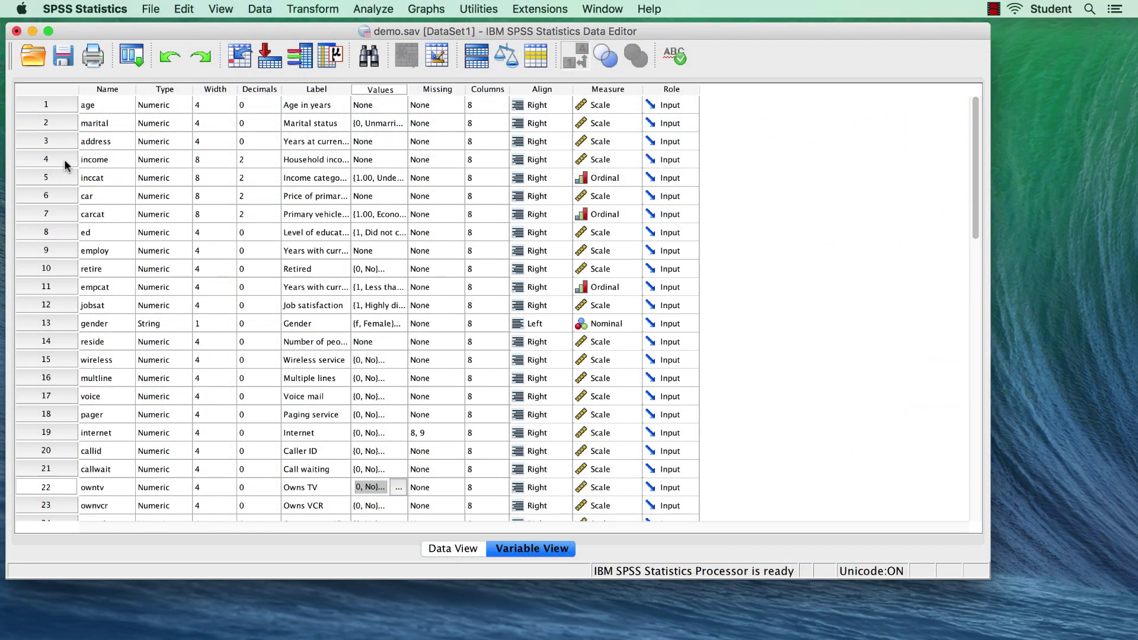
Run quick descriptive statistics on the income variable.
left_click(65, 161)
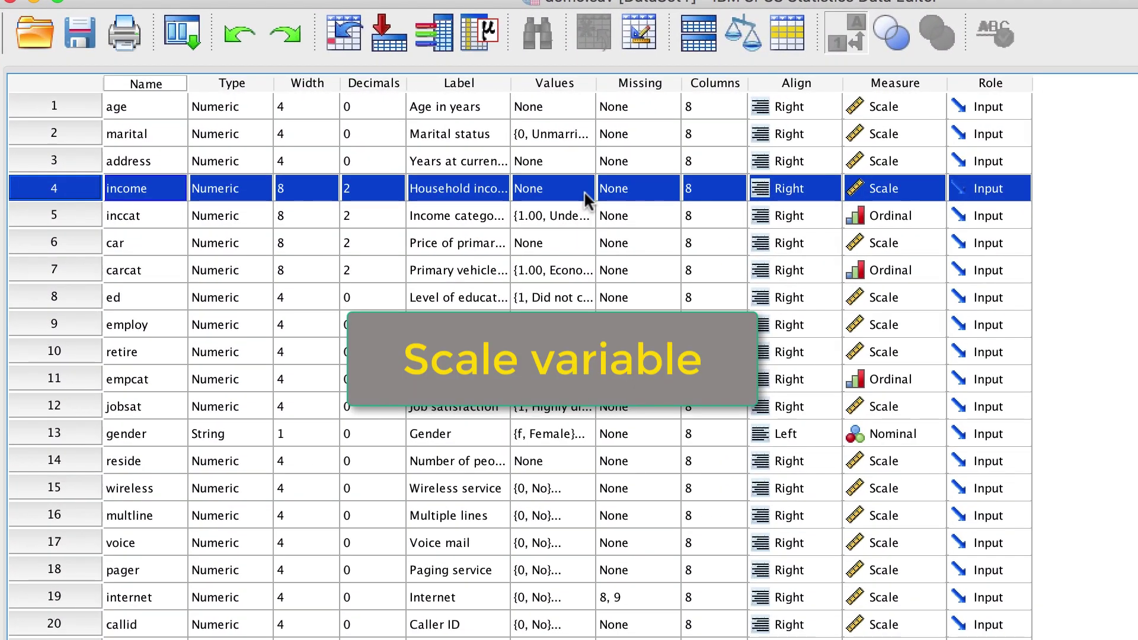
left_click(485, 38)
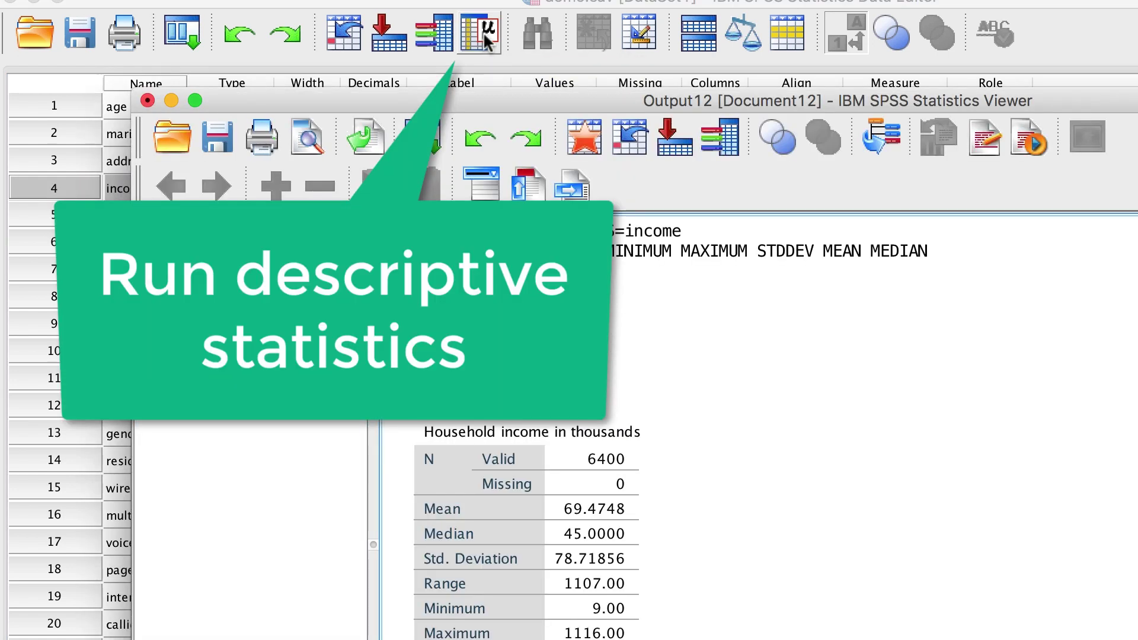
left_click_drag(503, 109, 509, 69)
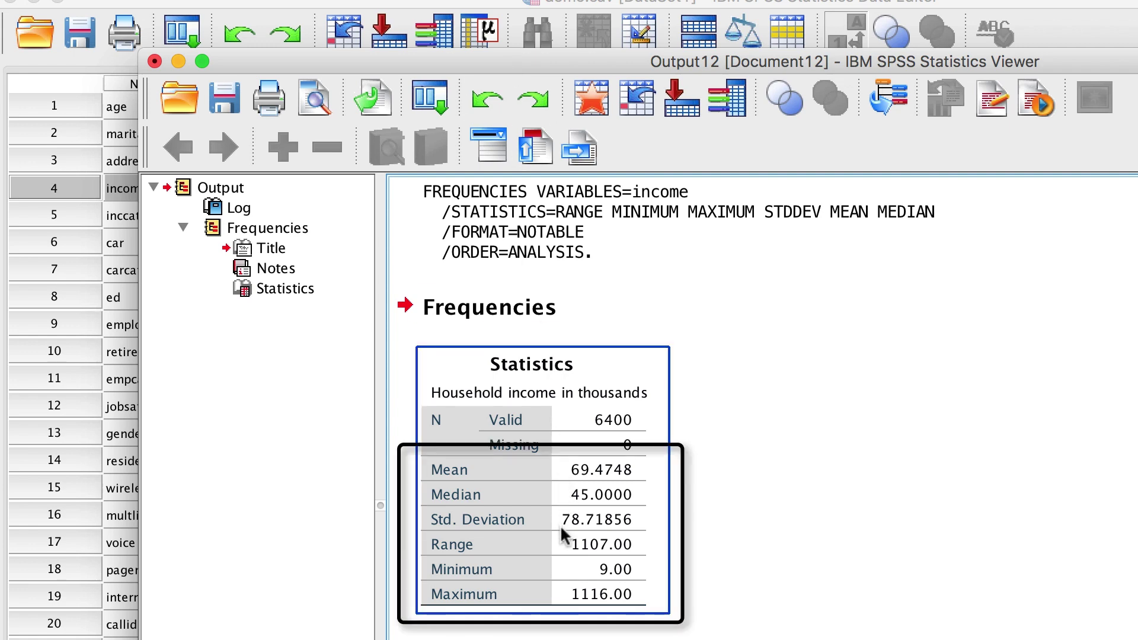
left_click(535, 634)
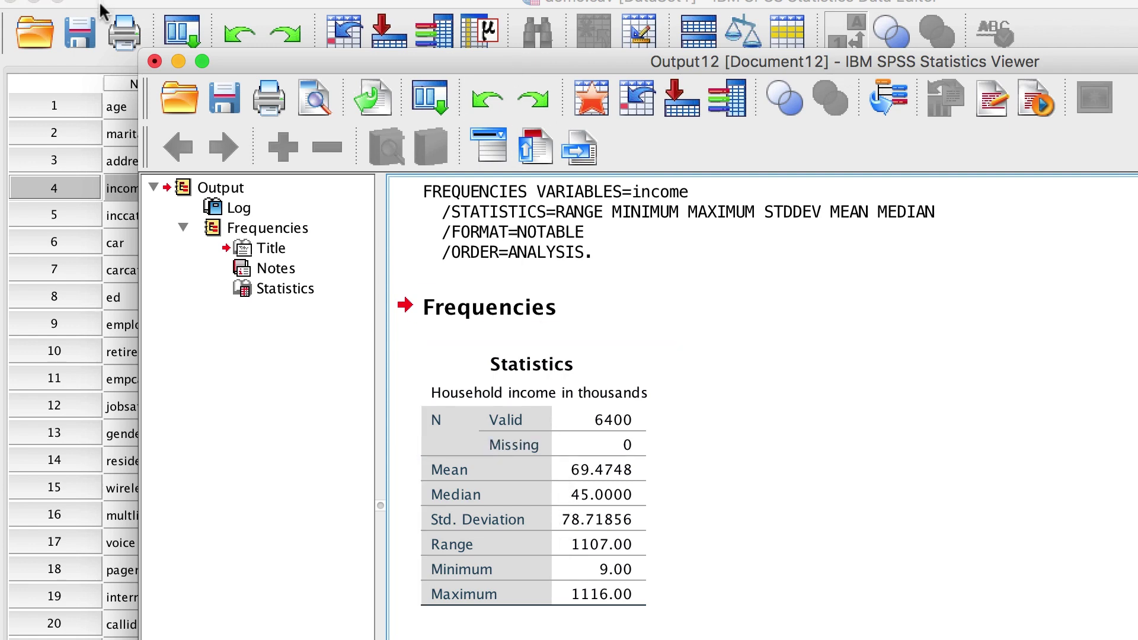
Run quick descriptive statistics on inccat, then on gender.
left_click(98, 53)
left_click(87, 219)
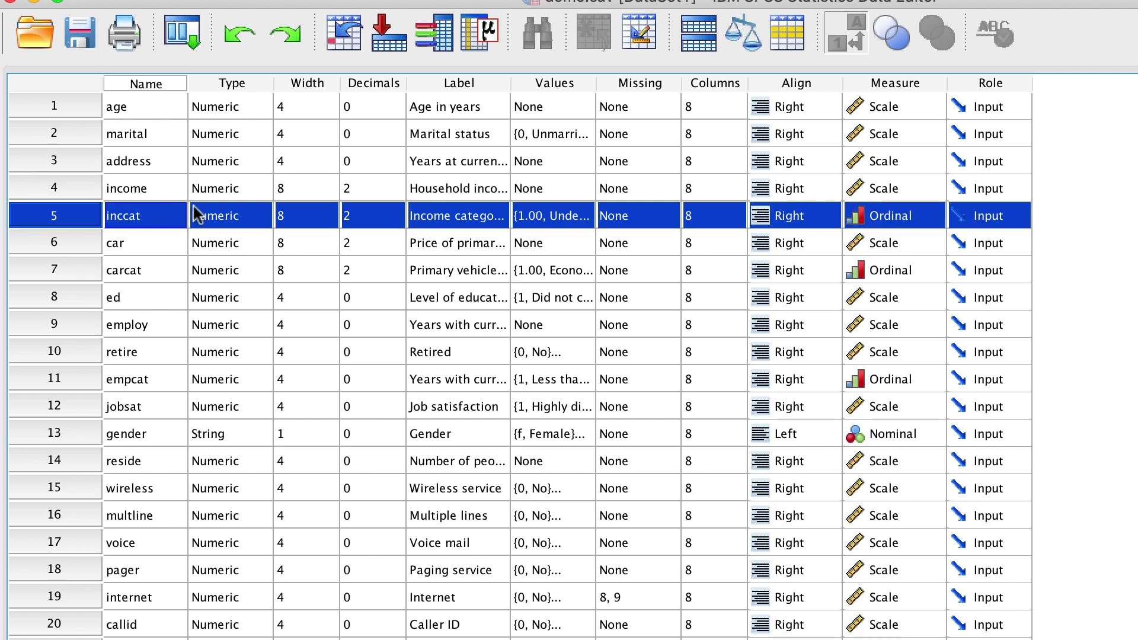
left_click(478, 31)
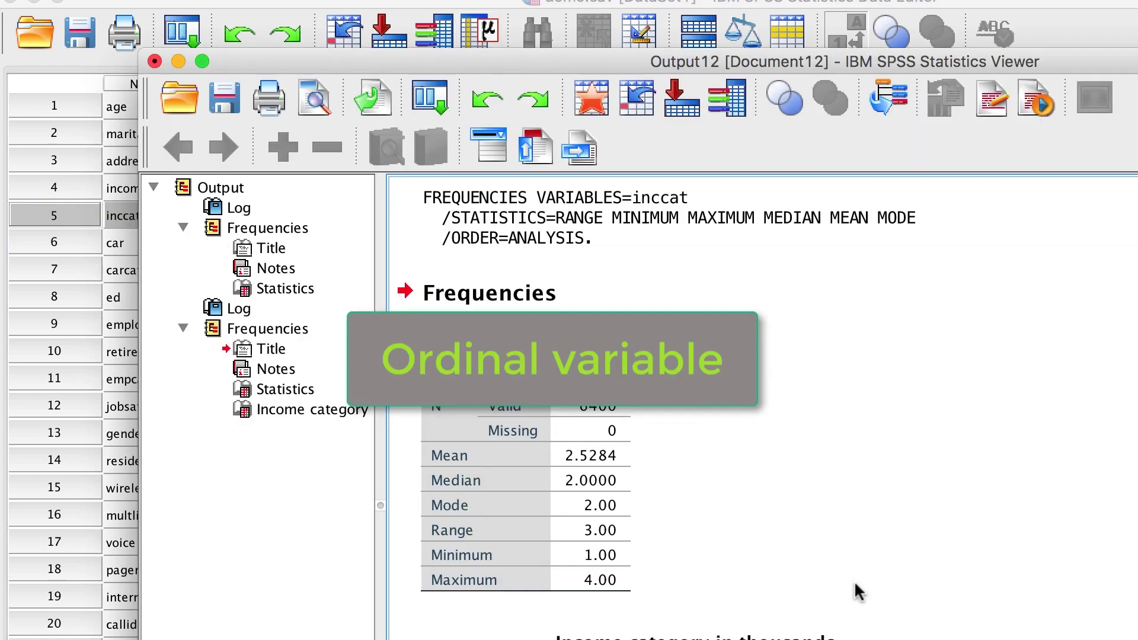
scroll(859, 592, "down", 2)
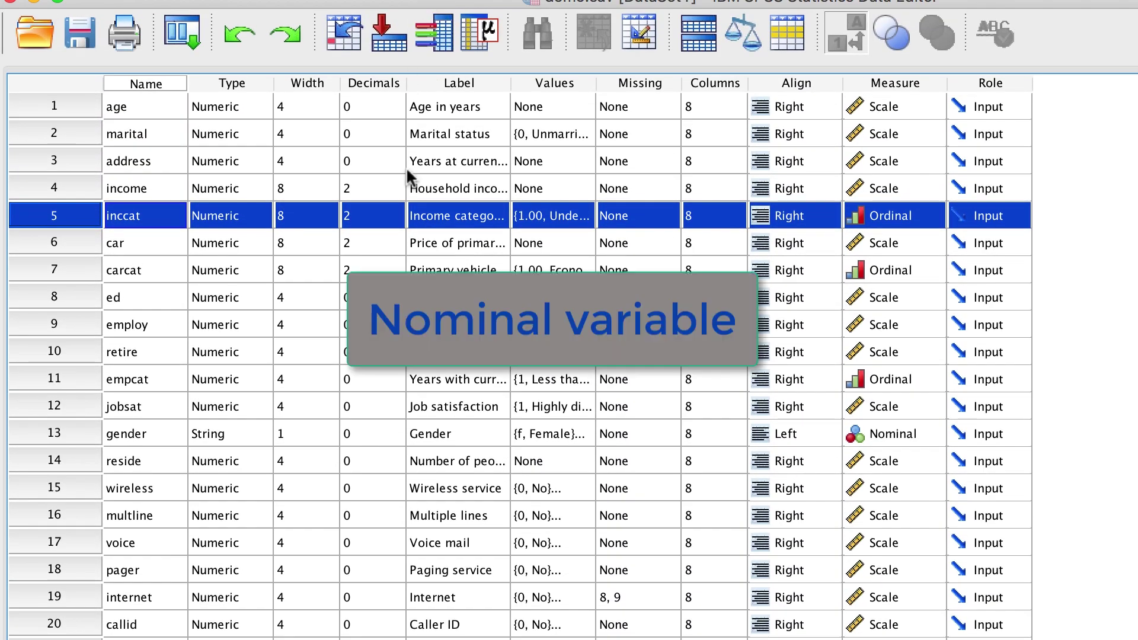
left_click(436, 433)
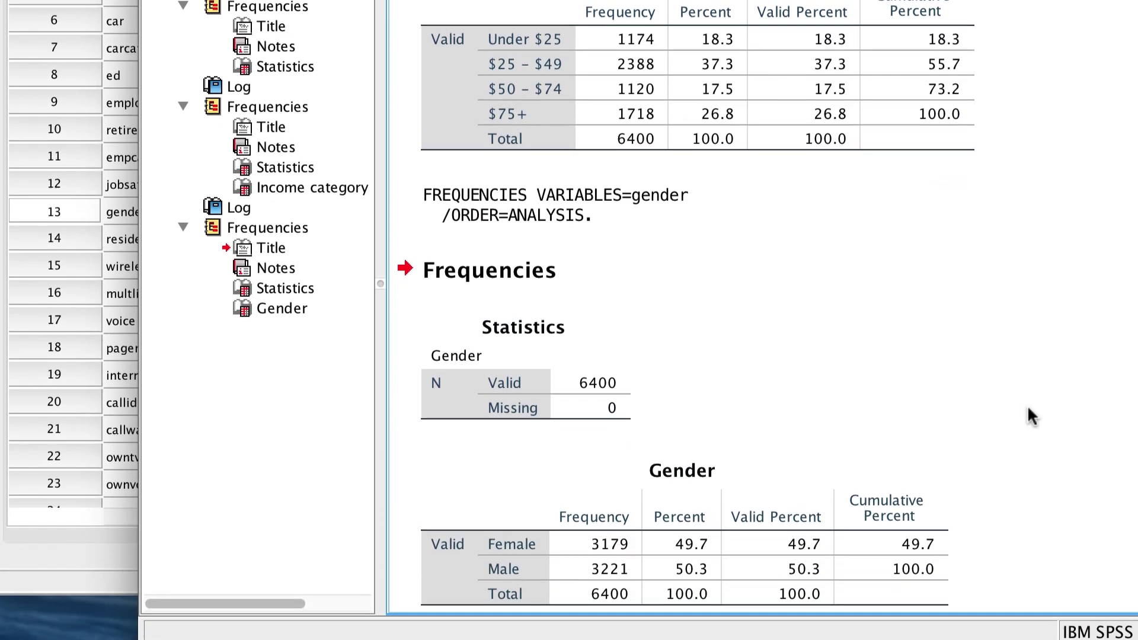
scroll(1027, 408, "down", 2)
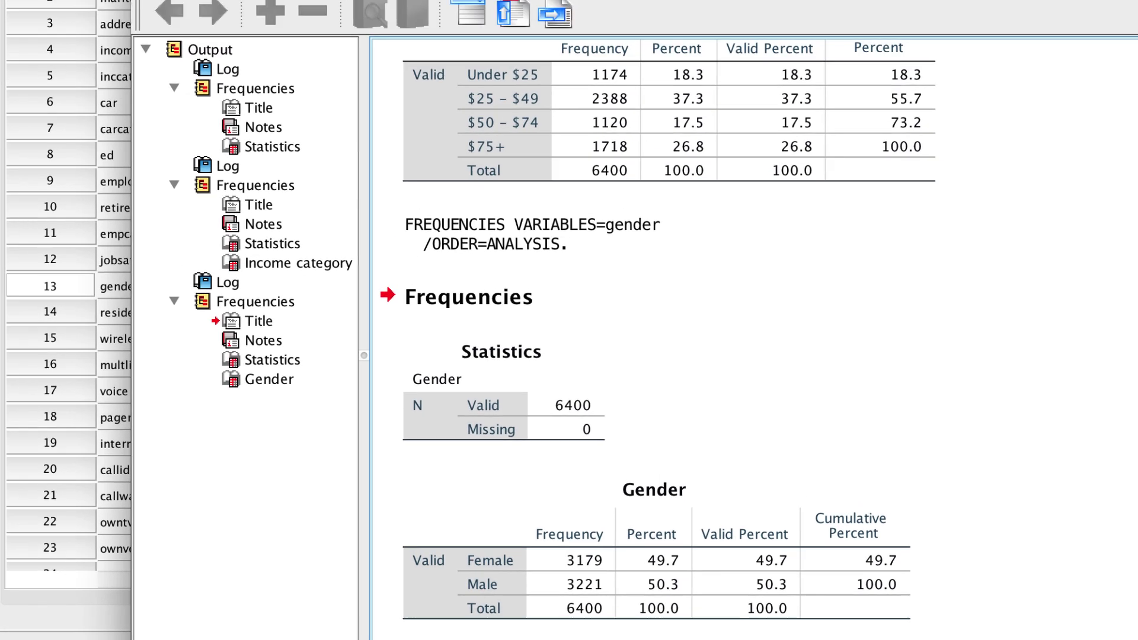
Minimize the Viewer and run descriptive statistics on variables retire through multline.
key("super+m")
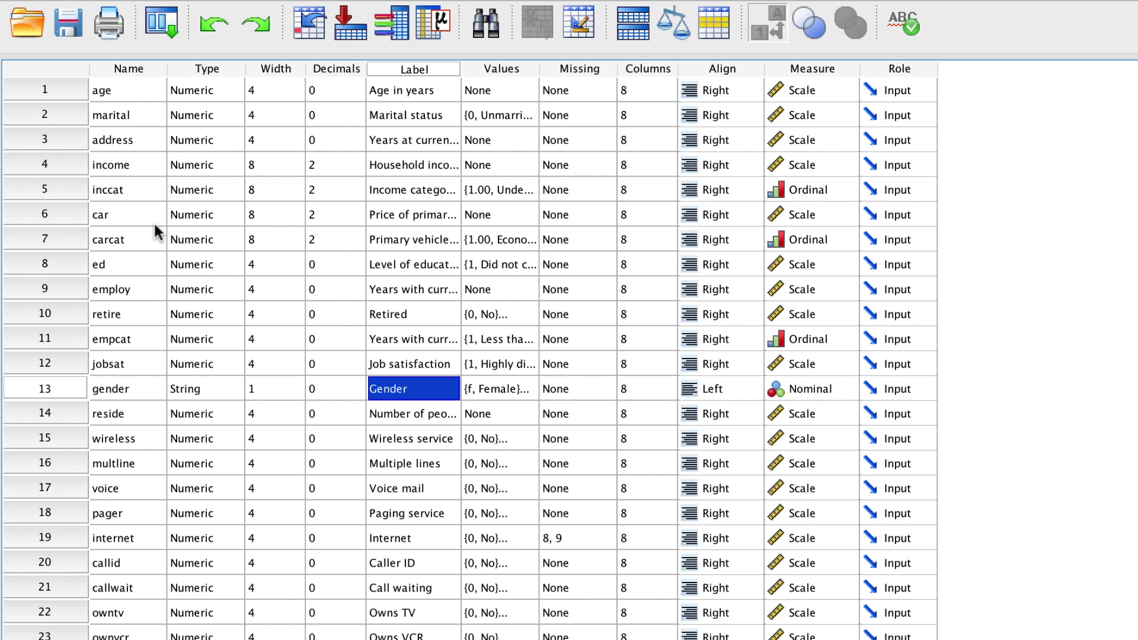
left_click(33, 318)
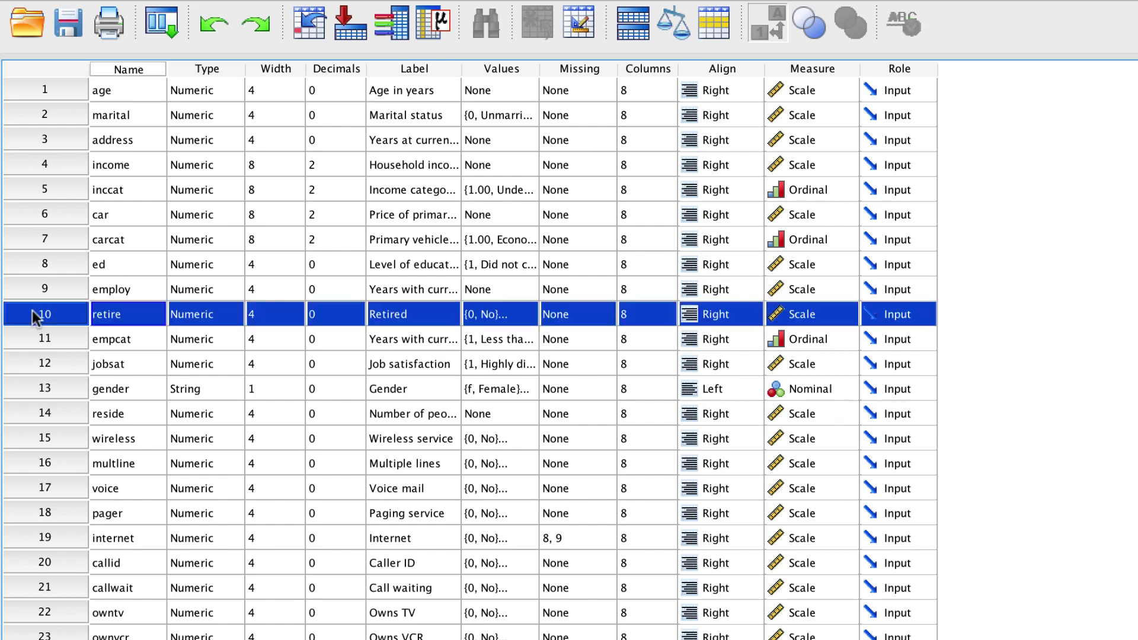
left_click(61, 457, "shift")
left_click(438, 16)
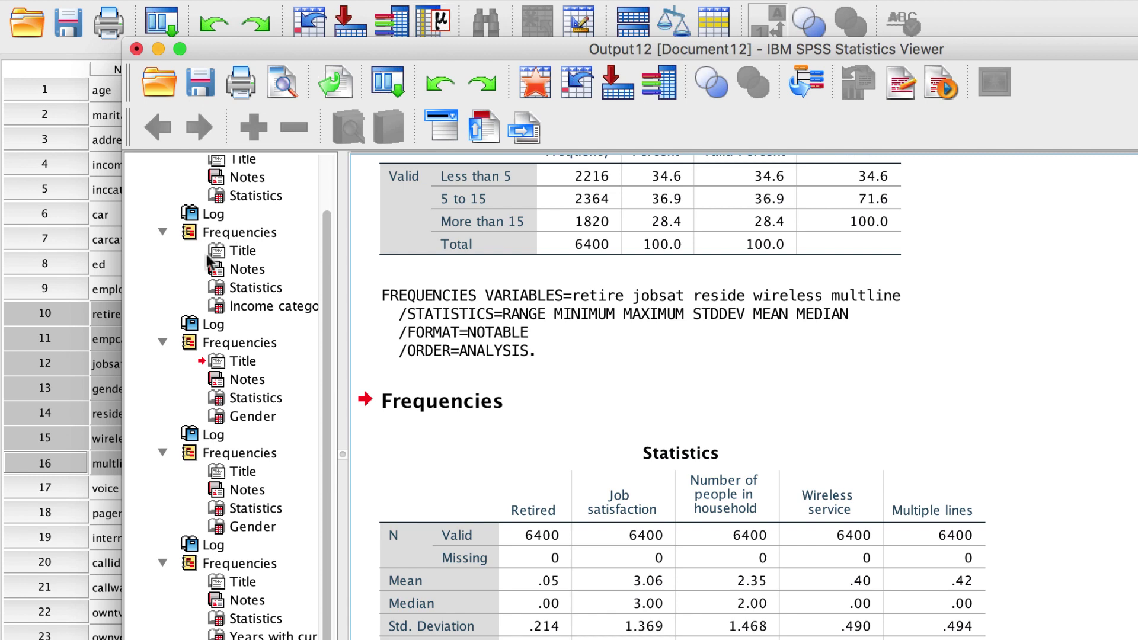
Run descriptive statistics on employ, wireless and internet together.
left_click(52, 290)
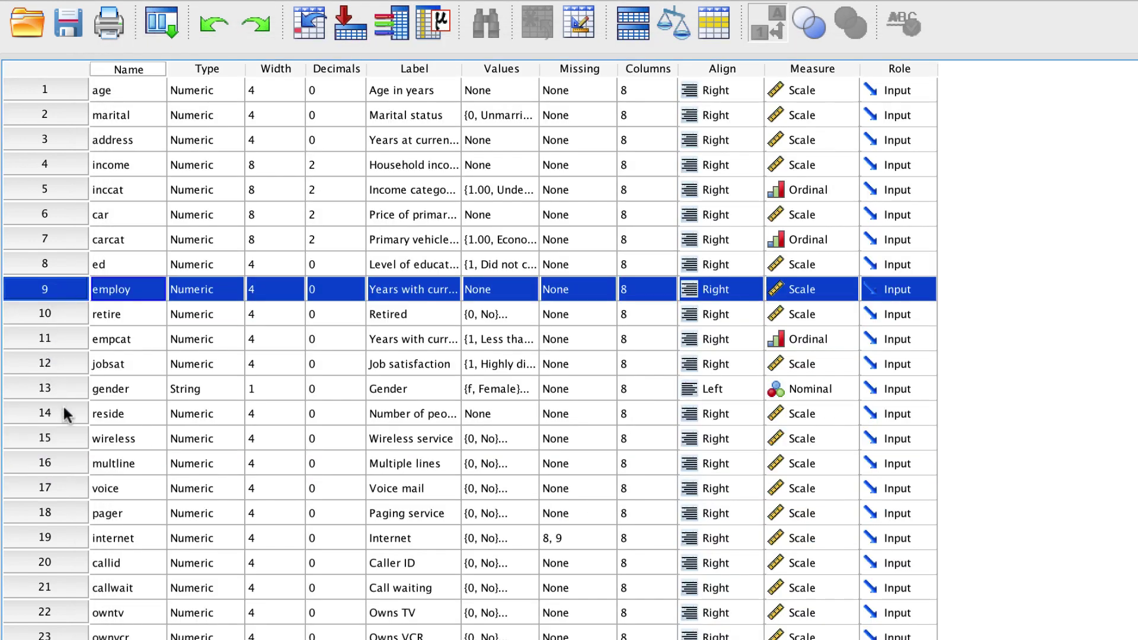
right_click(66, 438)
right_click(29, 537)
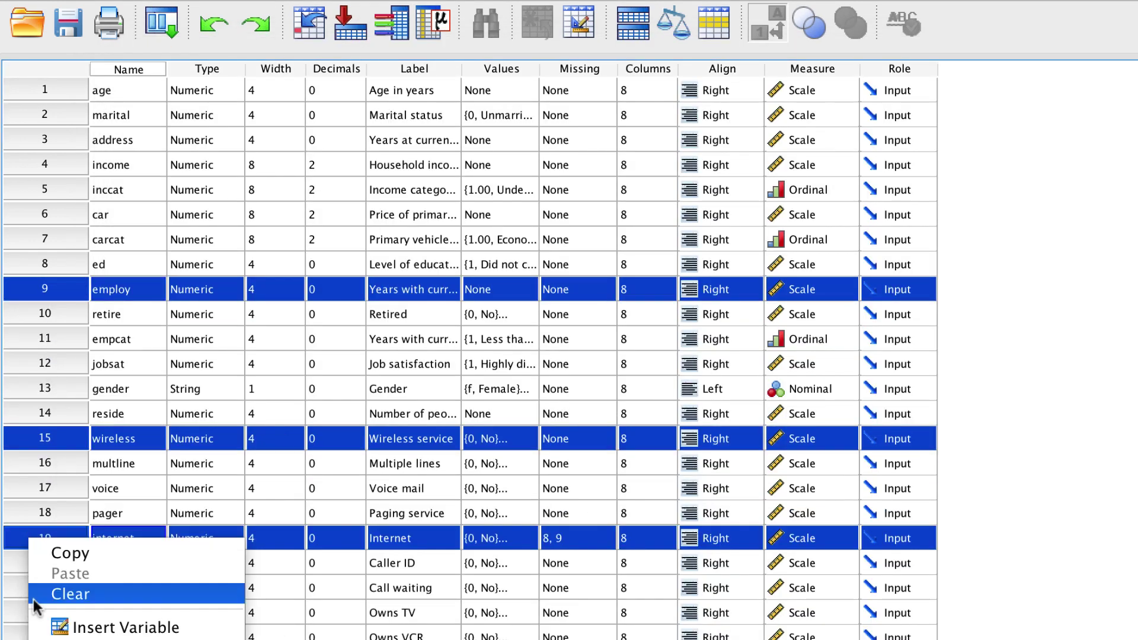
left_click(427, 7)
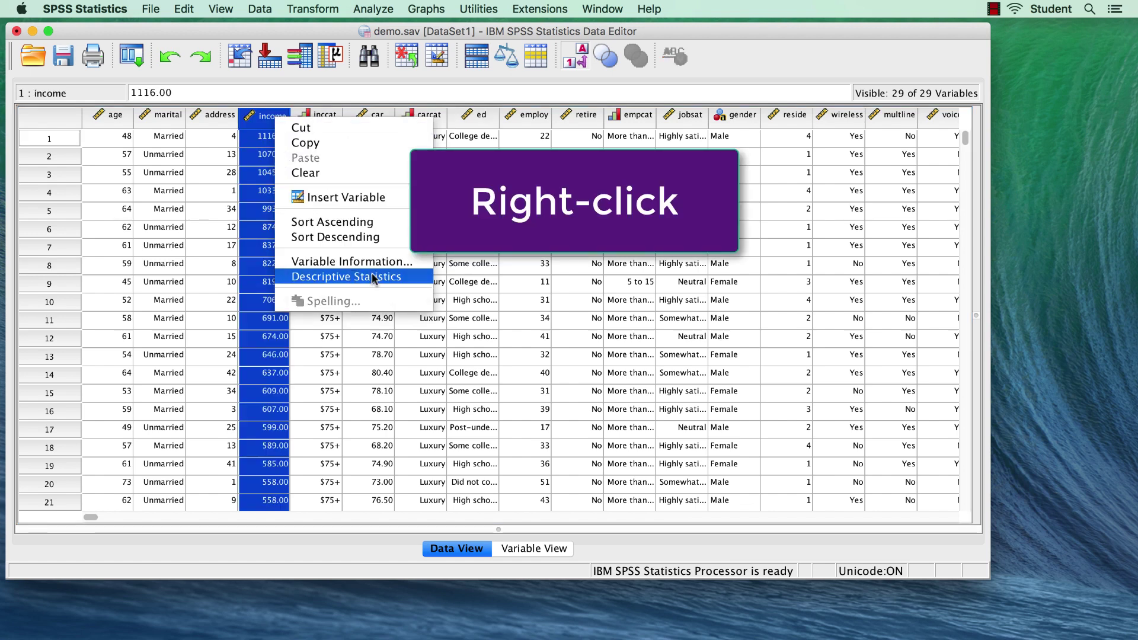
Get descriptive statistics for income from its column header in the data grid.
left_click(374, 277)
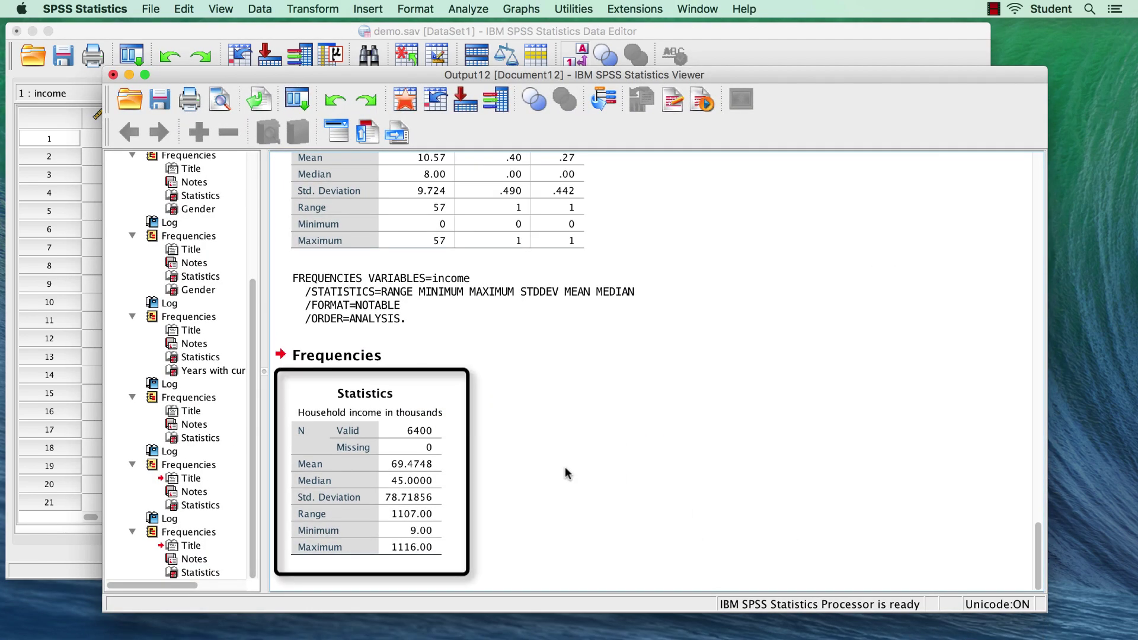
left_click(197, 31)
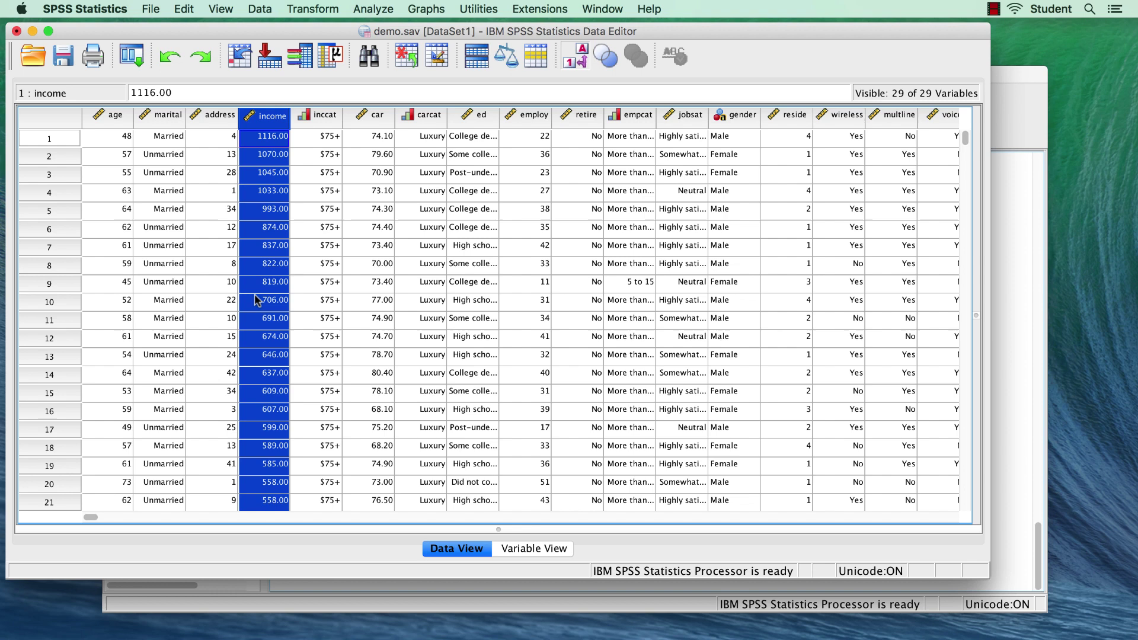
left_click(521, 553)
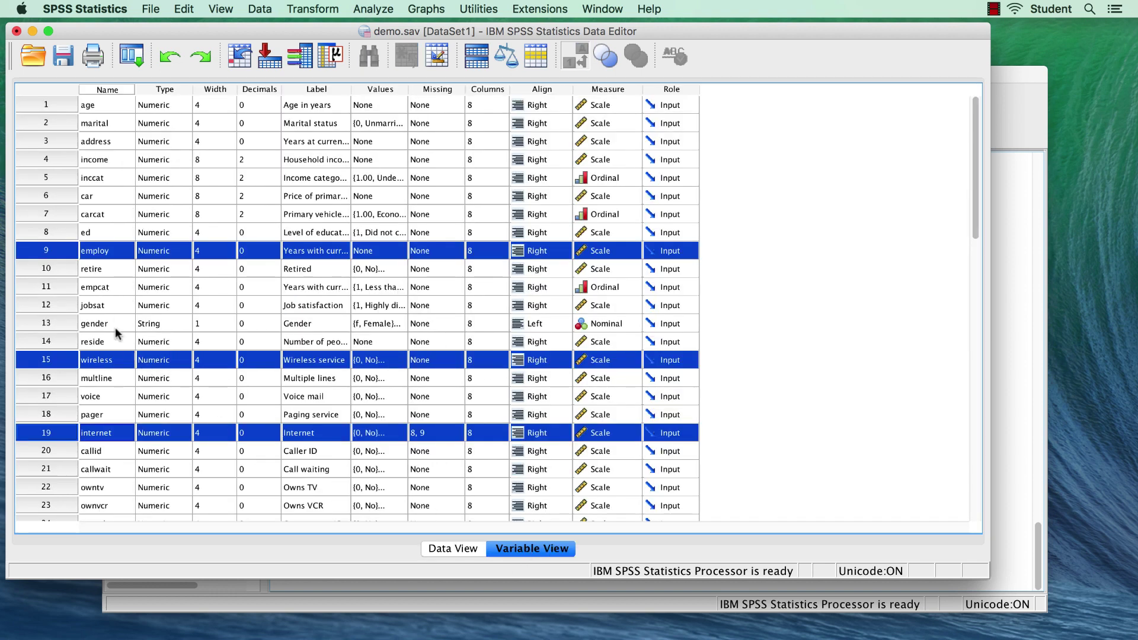
Run descriptive statistics on ed and inccat together from Variable View.
left_click(64, 230)
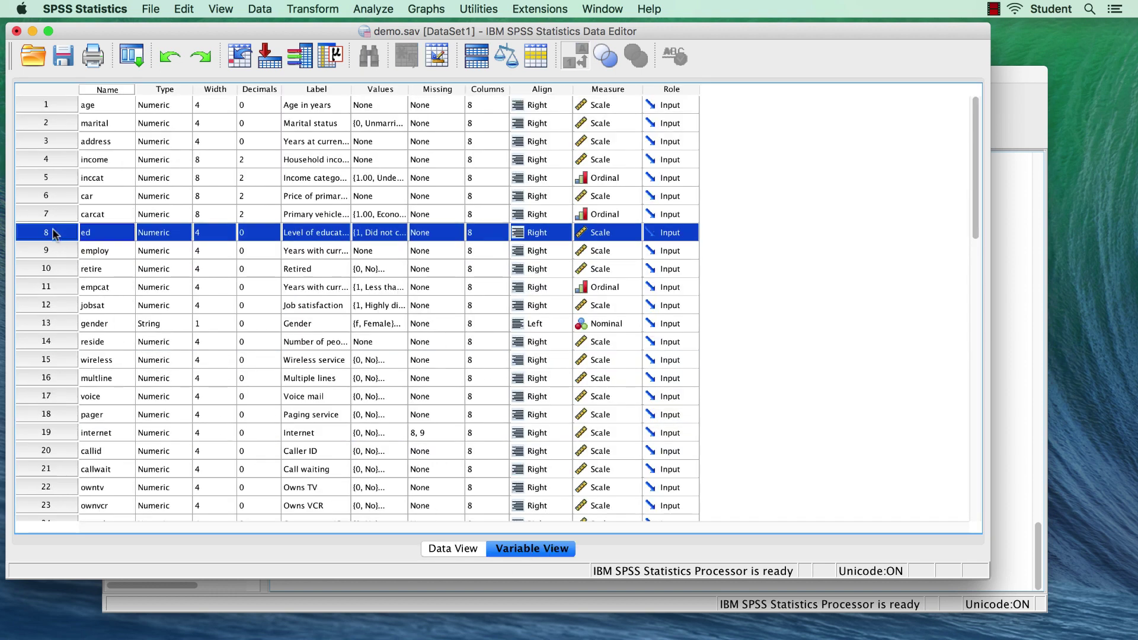
right_click(52, 178)
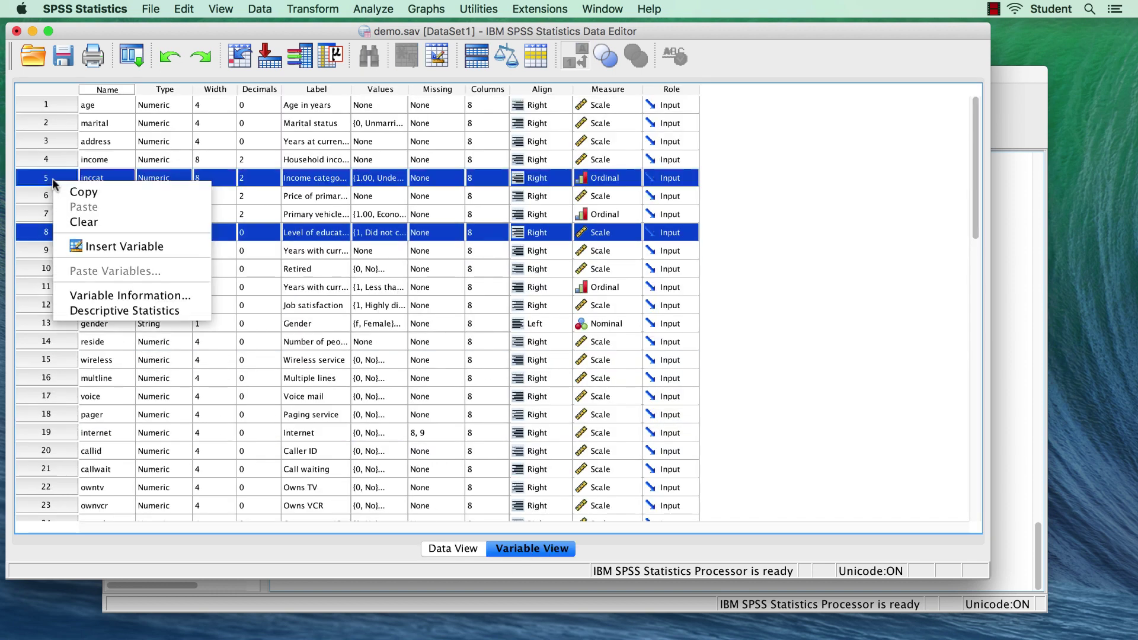
left_click(111, 314)
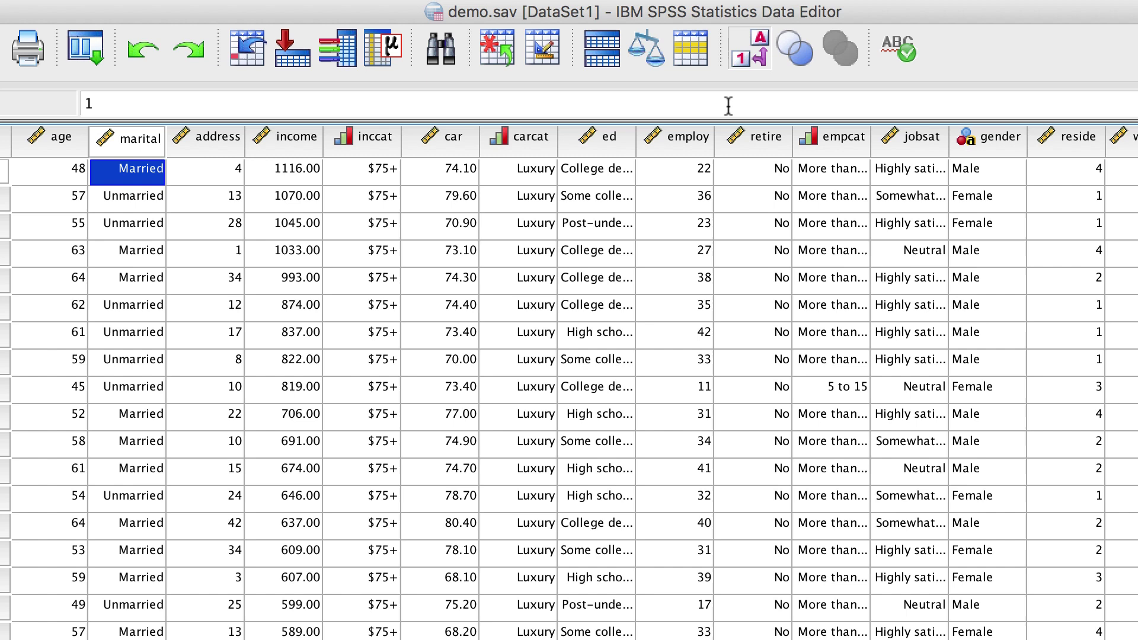
Toggle value labels on and off, then view marital's labels 0 = Unmarried, 1 = Married.
left_click(751, 65)
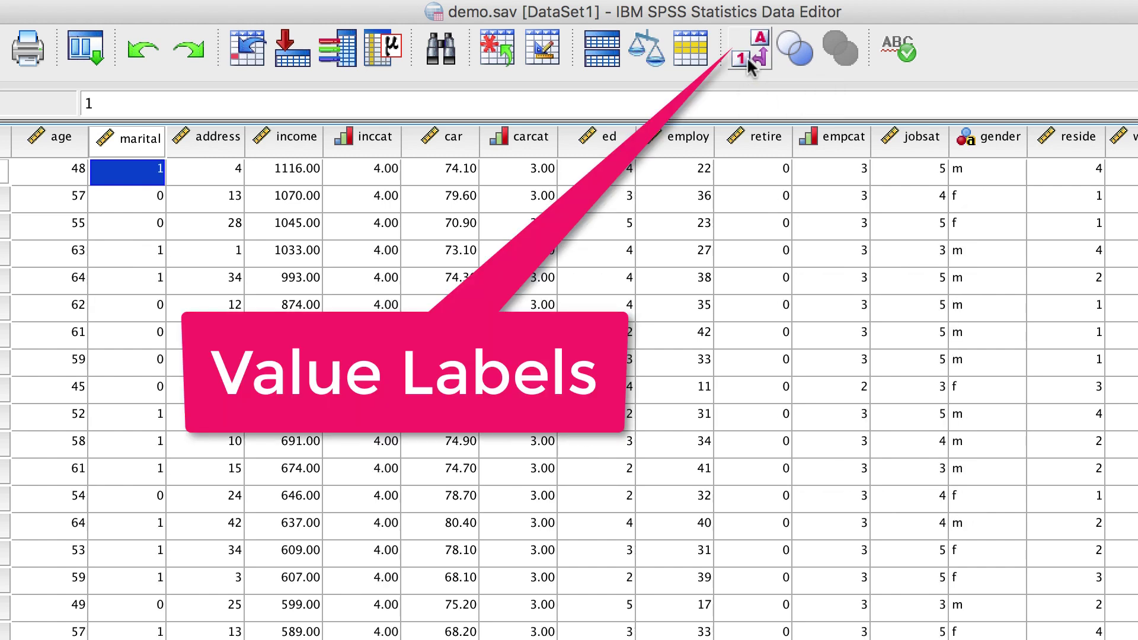
left_click(752, 65)
left_click(751, 65)
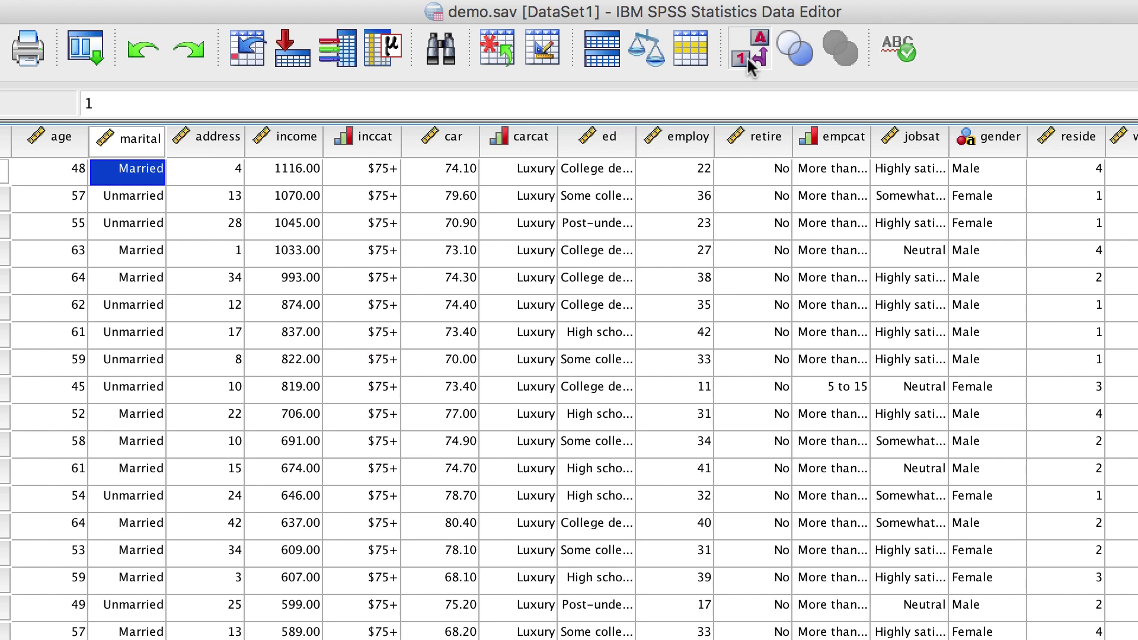
left_click(751, 65)
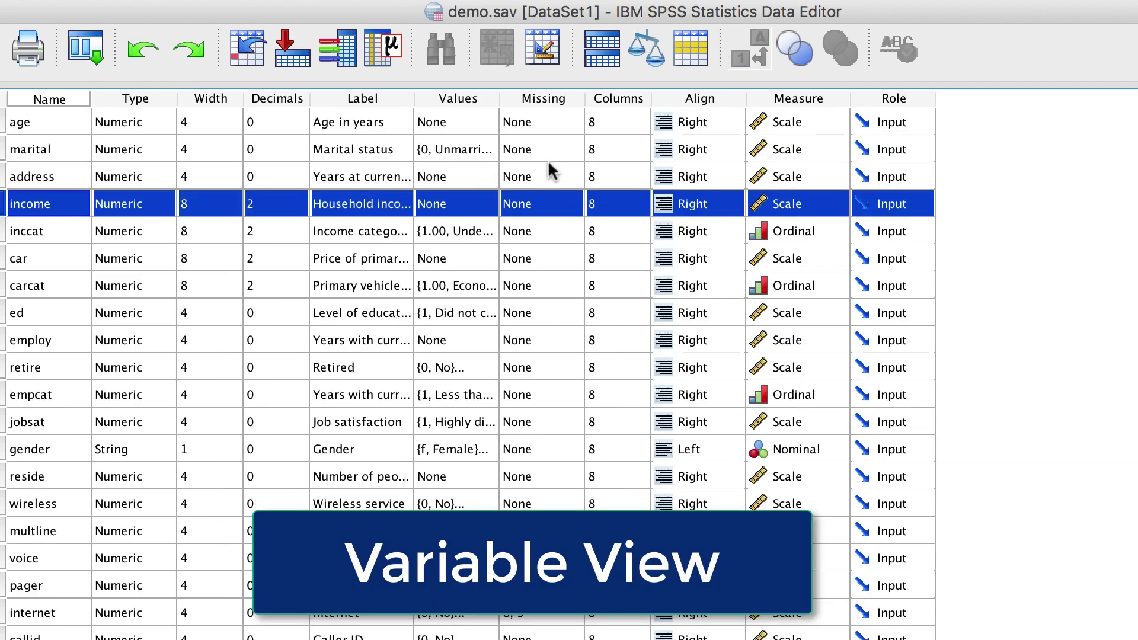
double_click(494, 149)
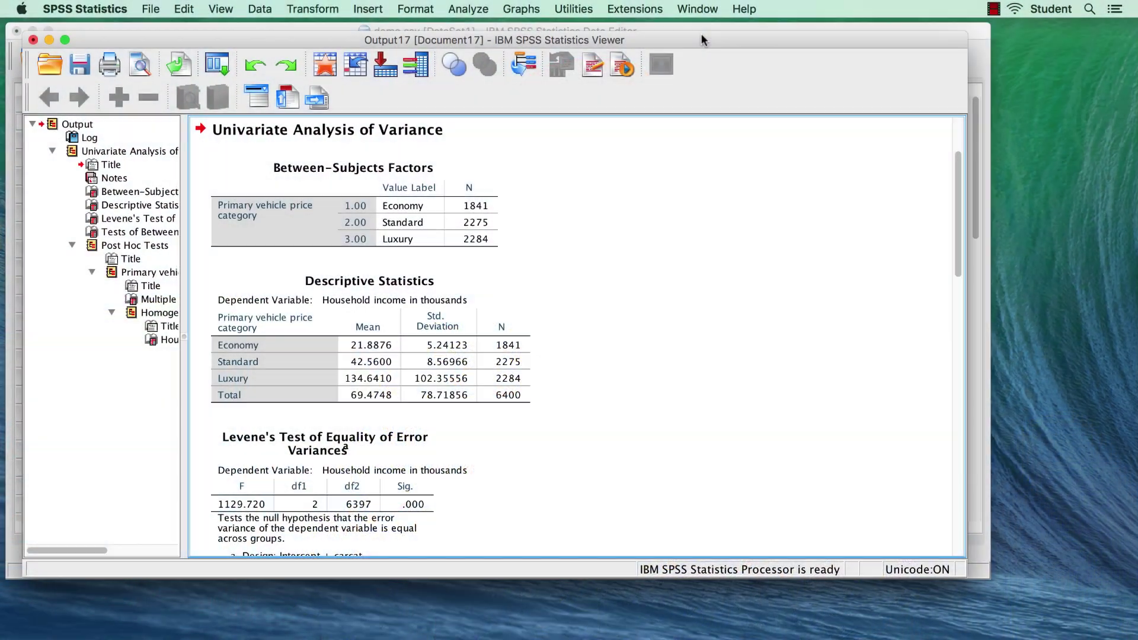
Set up Export Output for all objects as Word/RTF, named OUTPUT.doc on the Desktop.
left_click(185, 67)
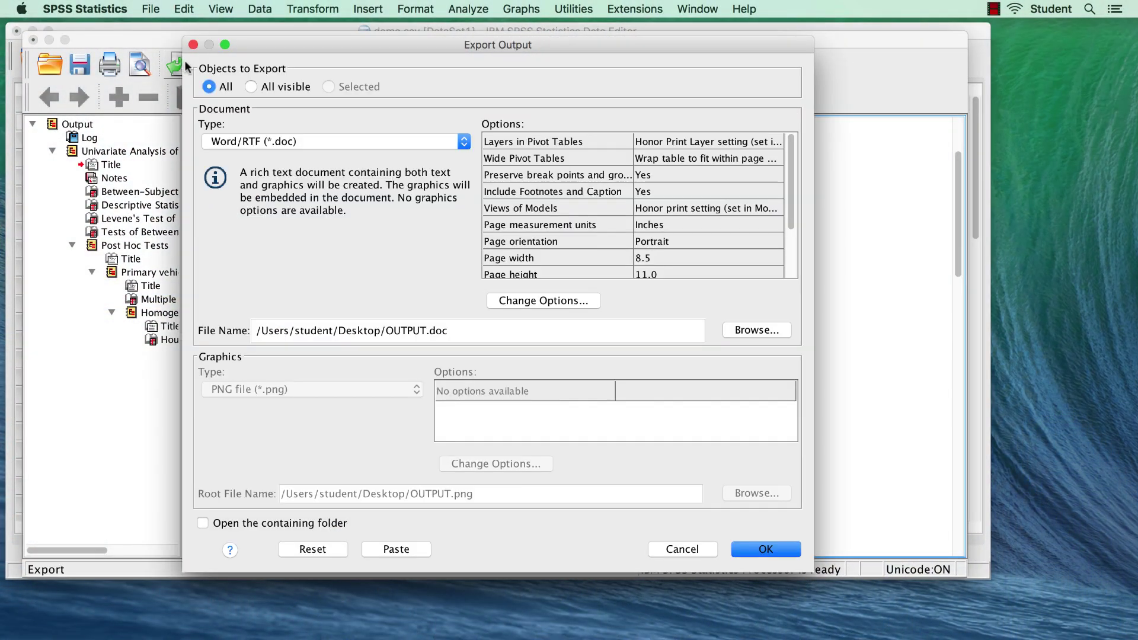
Export to OUTPUT.doc, review it and its Notes table in Word, then return to SPSS.
left_click(748, 544)
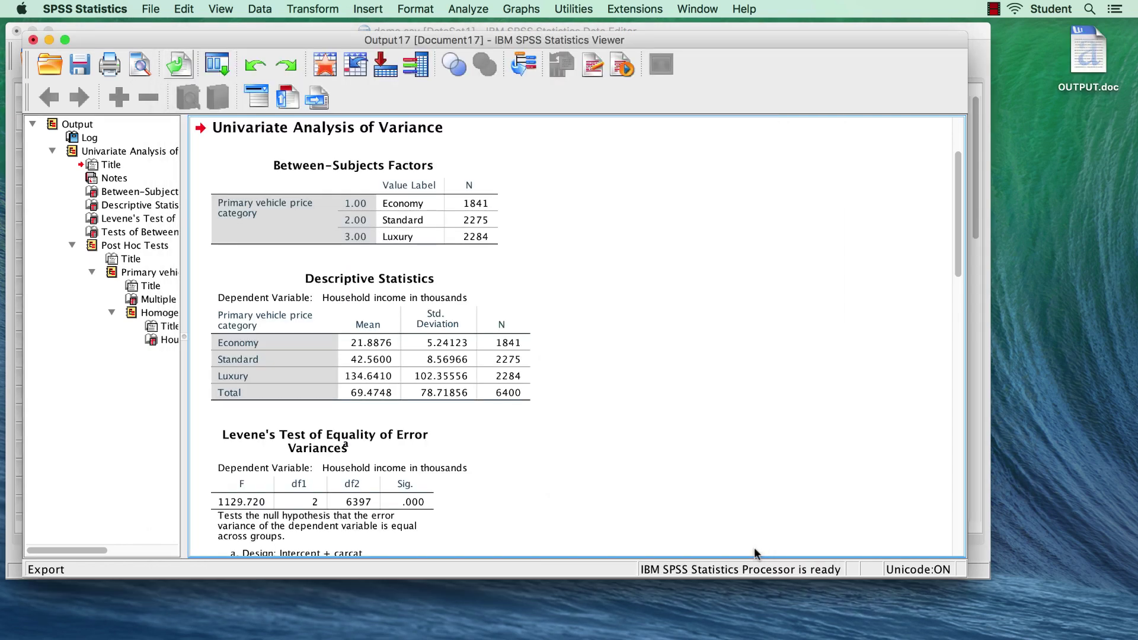
left_click(1089, 41)
double_click(1089, 42)
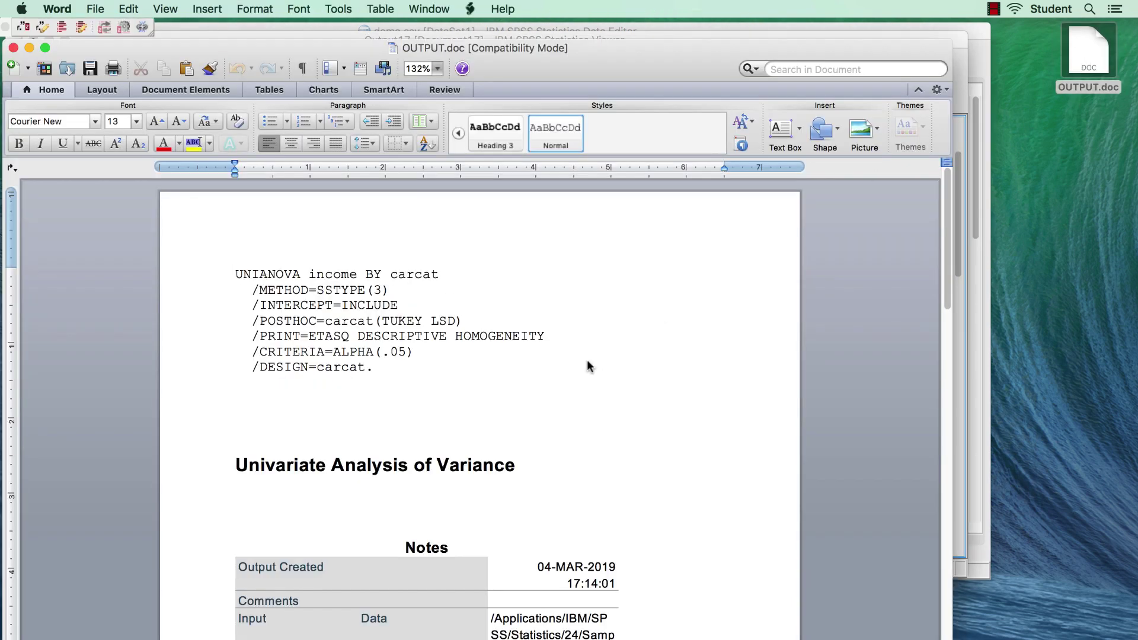
scroll(588, 366, "down", 8)
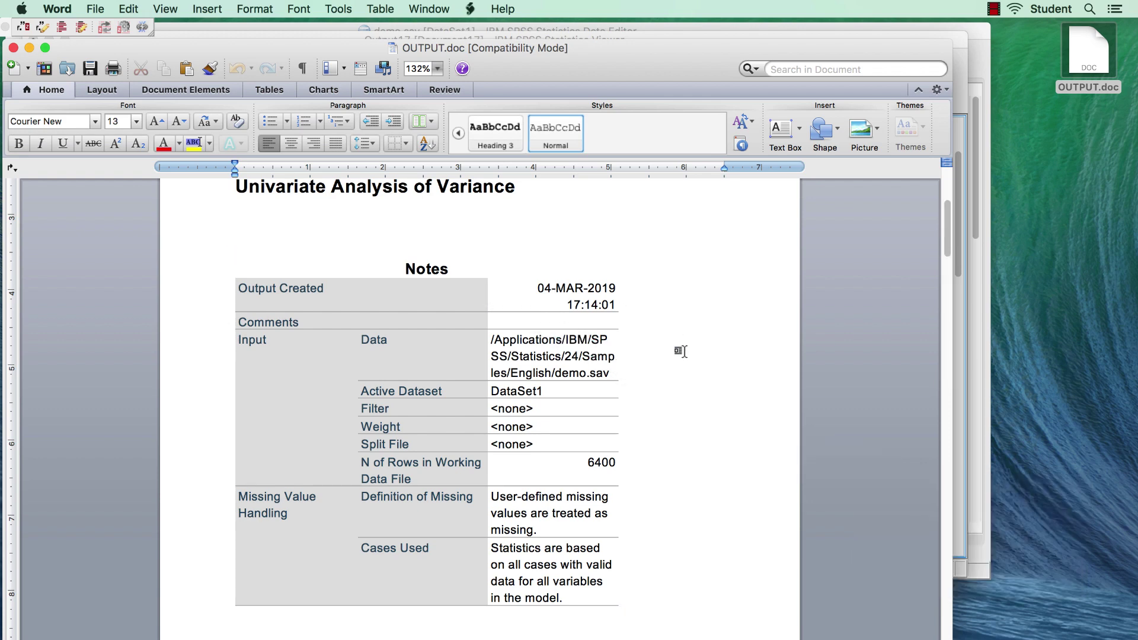
key("ctrl+Up")
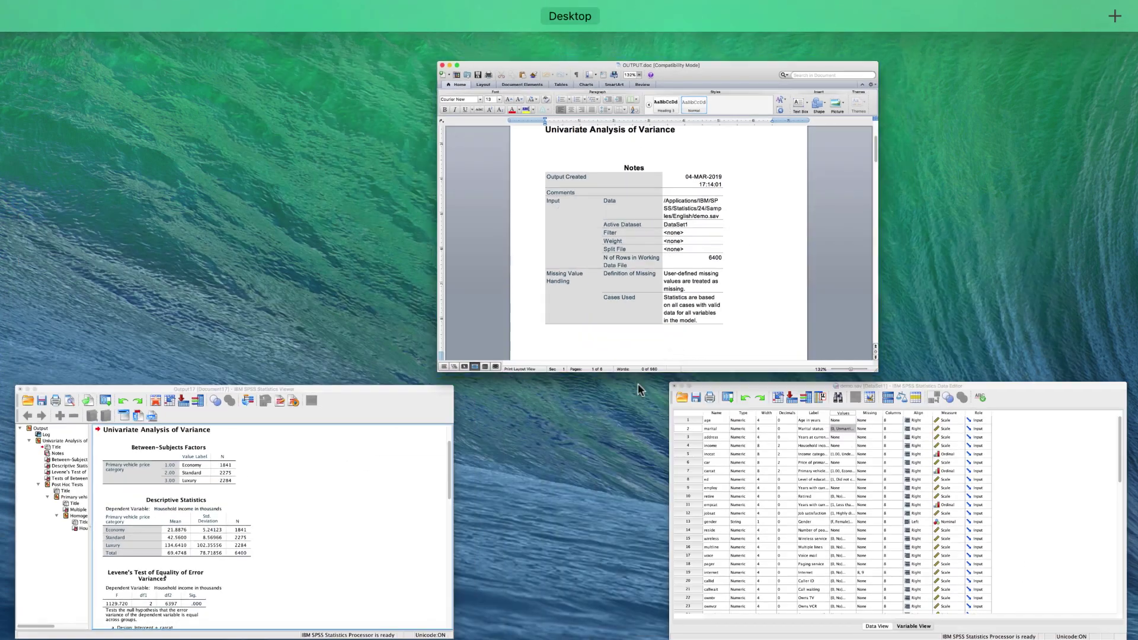
left_click(368, 507)
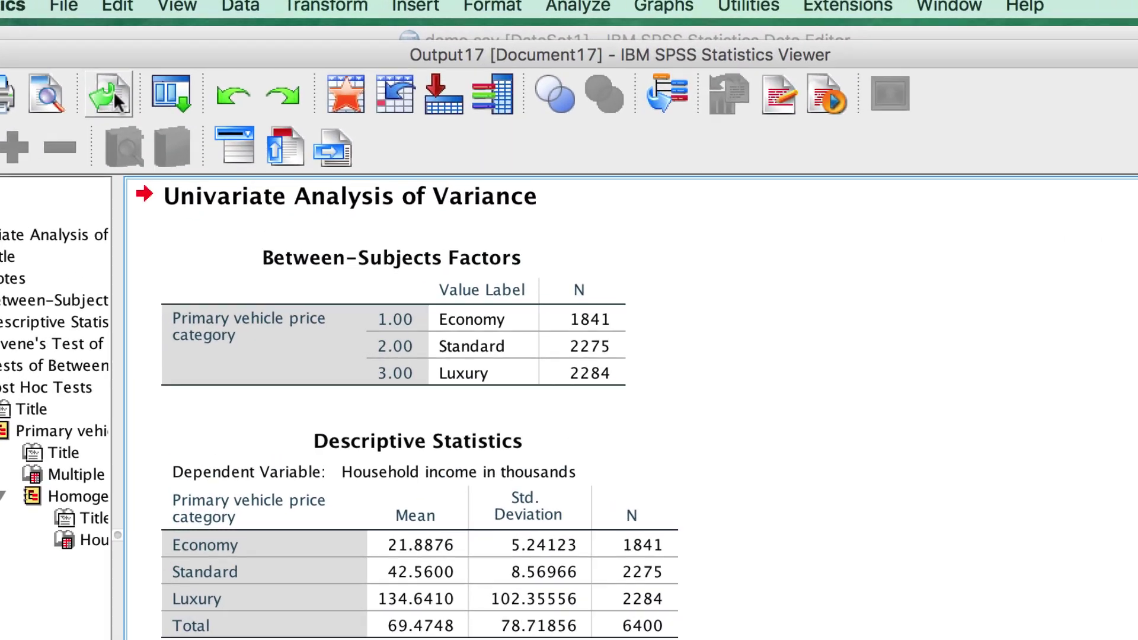
Export only all visible output items to OUTPUT2.doc and open the file.
left_click(113, 95)
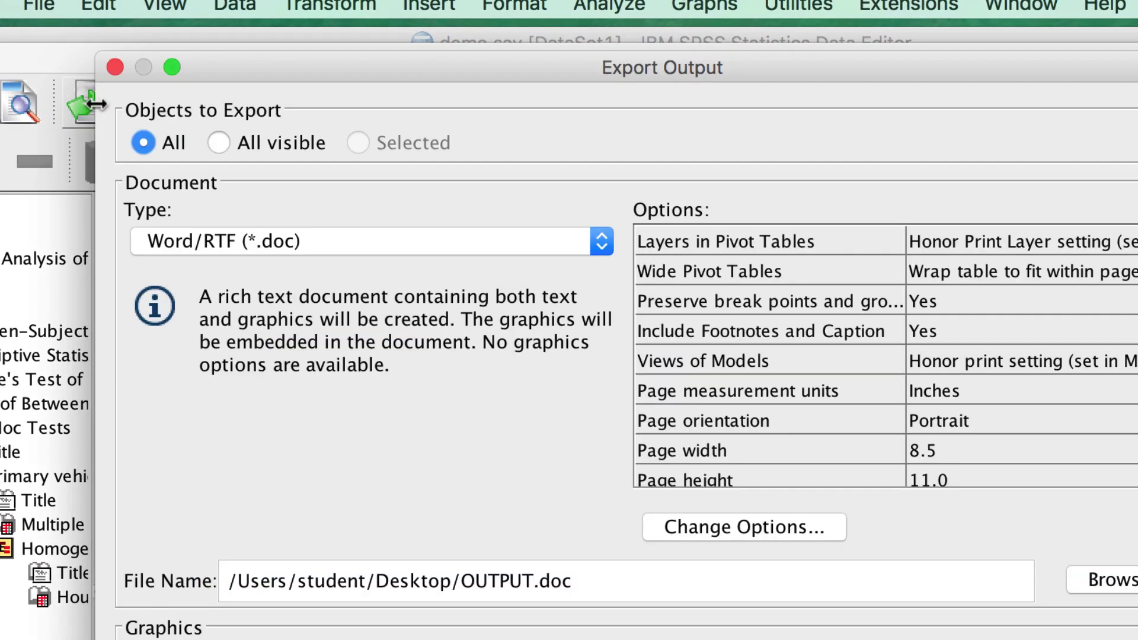
left_click(281, 139)
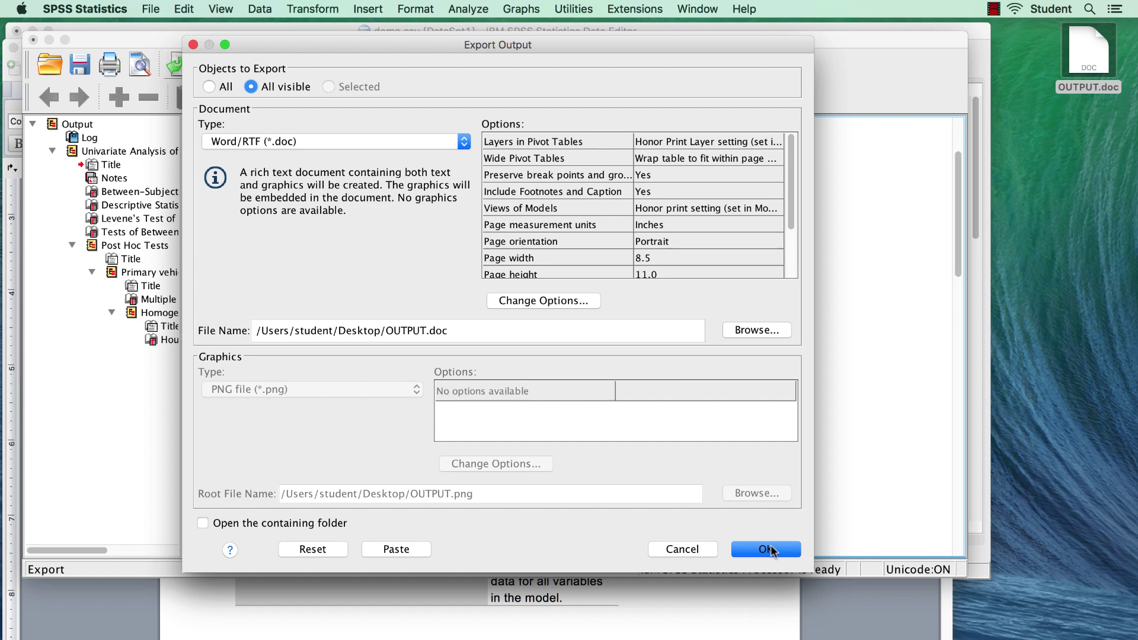
left_click(759, 550)
double_click(1083, 134)
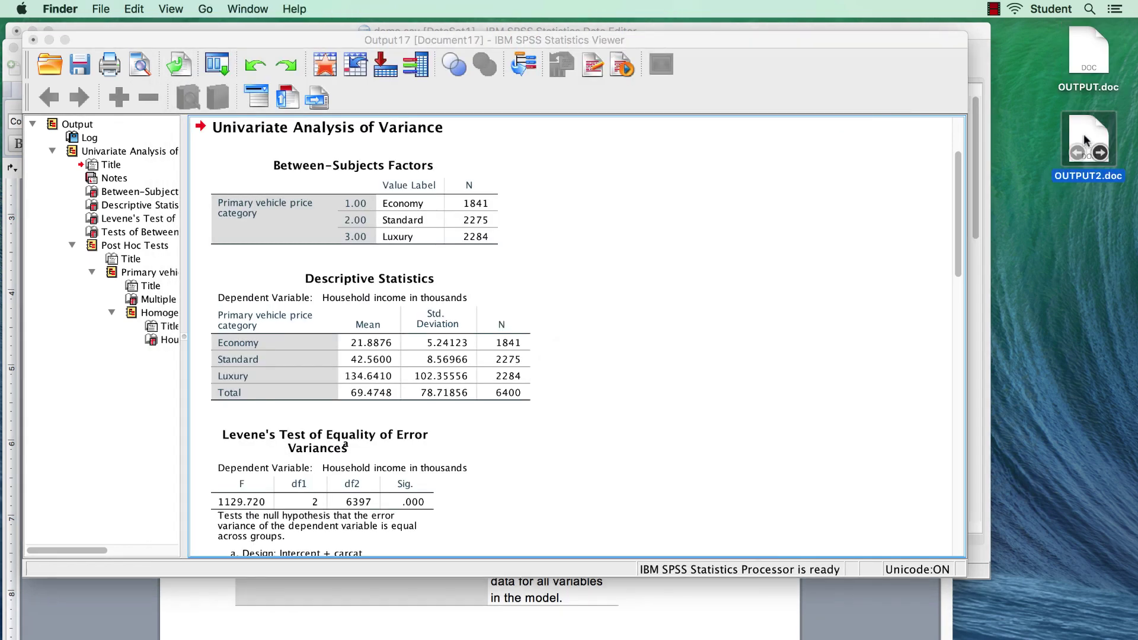
Delete the two log entries and the Frequencies output block from the Viewer.
scroll(695, 477, "down", 5)
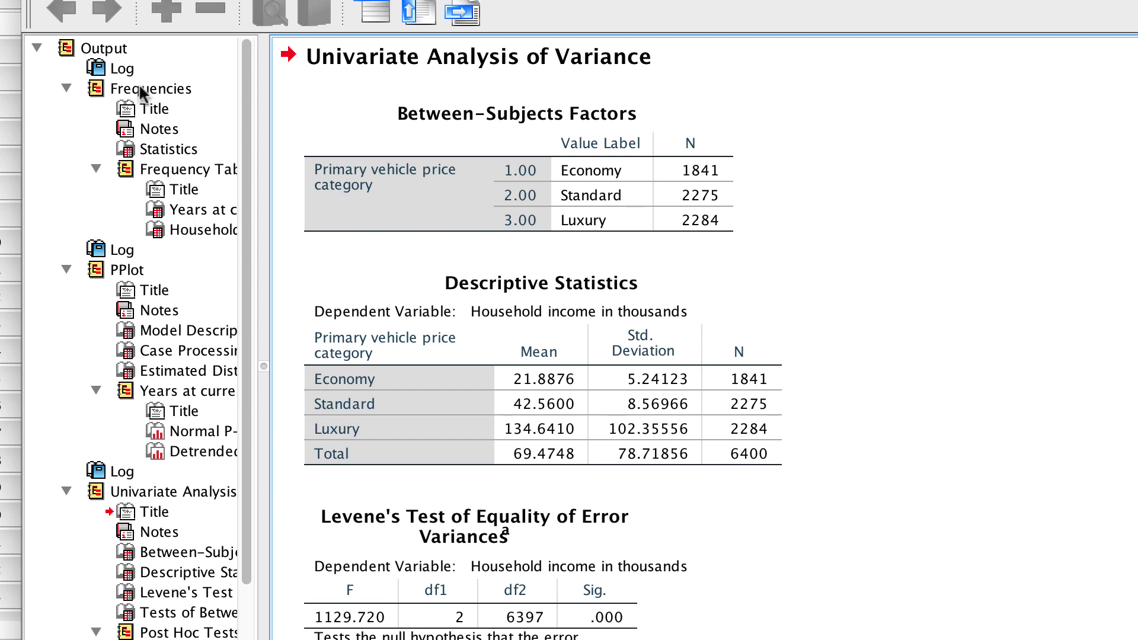
left_click(96, 70)
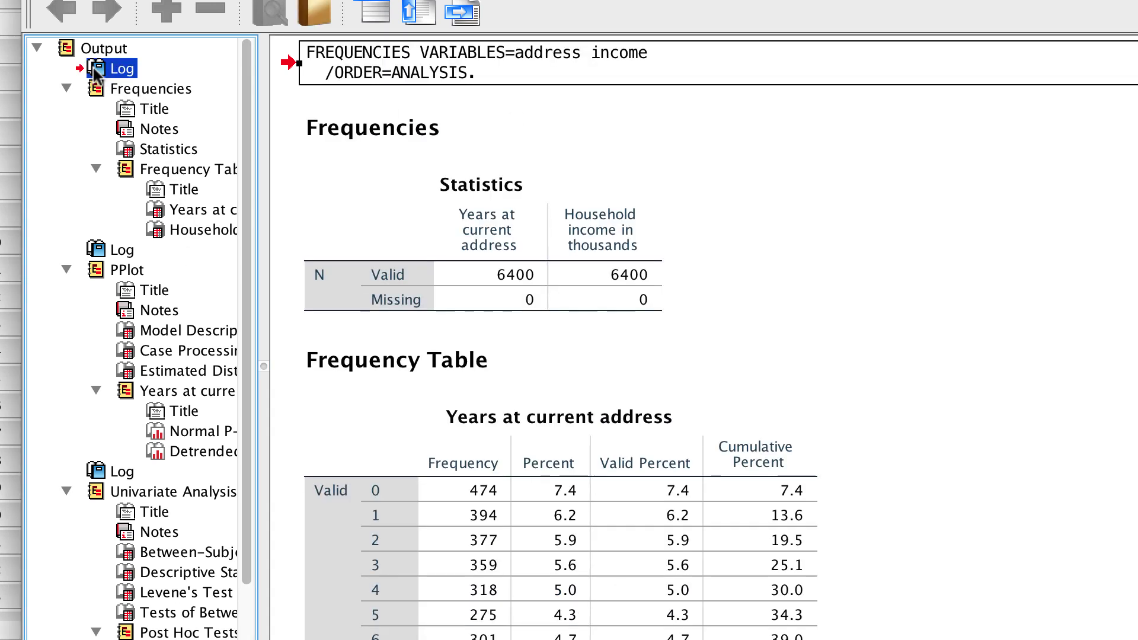
key("Delete")
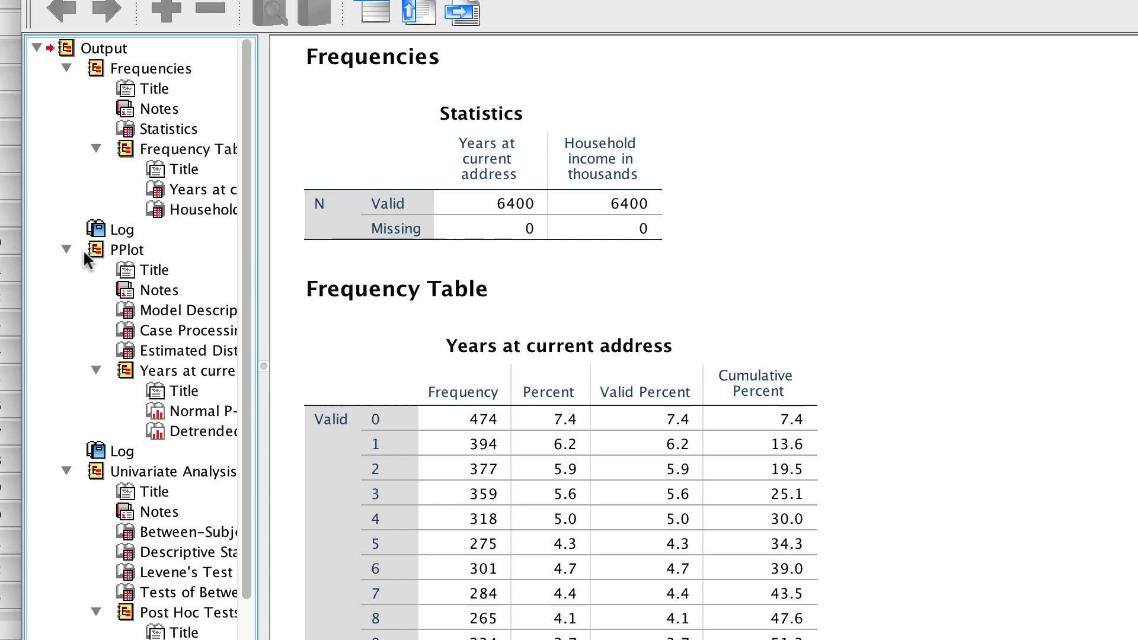
left_click(99, 231)
key("Delete")
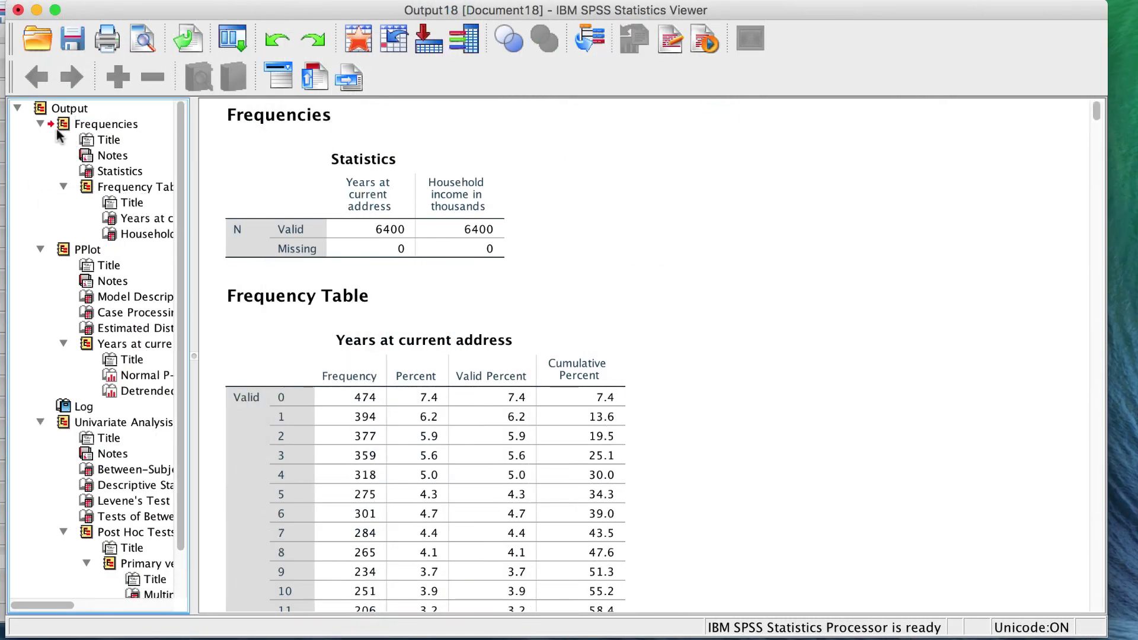
left_click(63, 127)
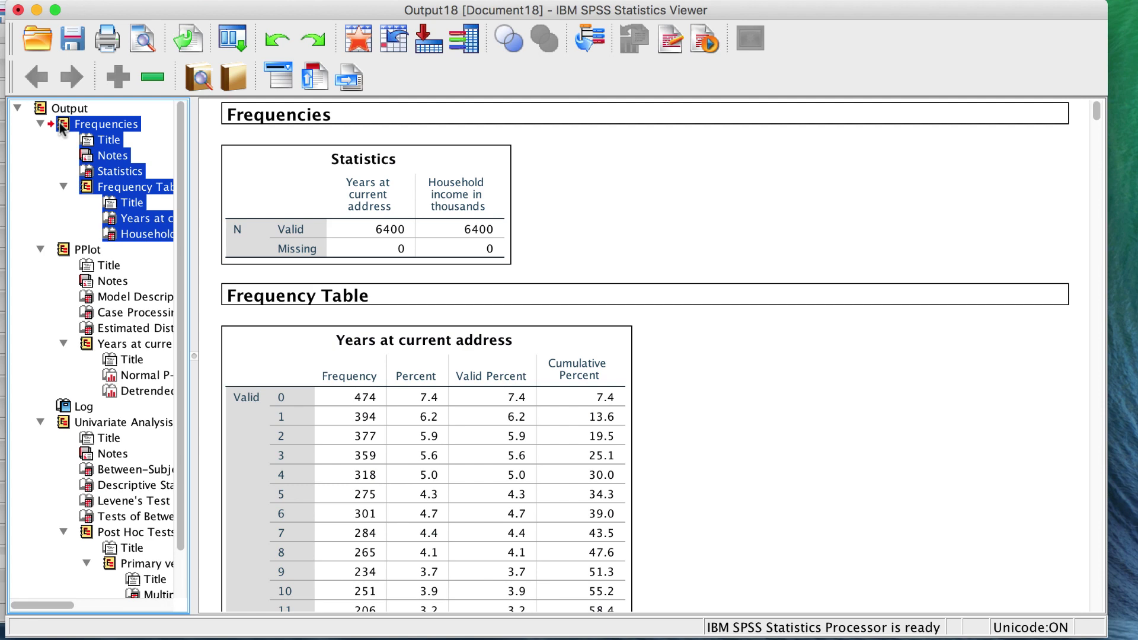
key("Delete")
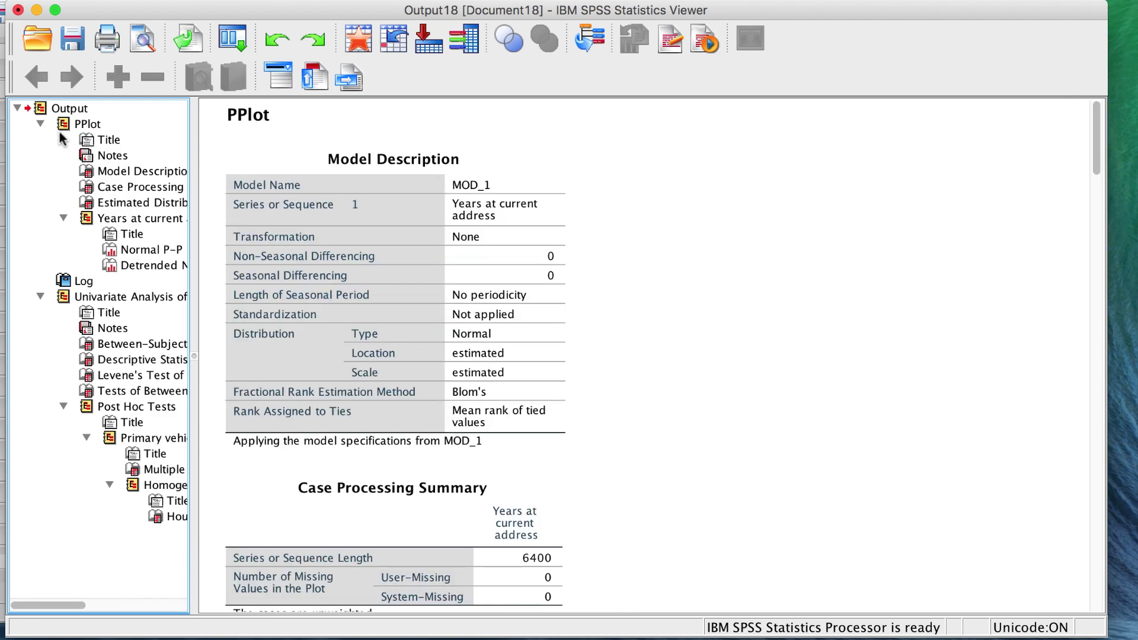
Select the Univariate Analysis of Variance heading together with all its child items.
left_click(66, 296)
left_click(65, 296)
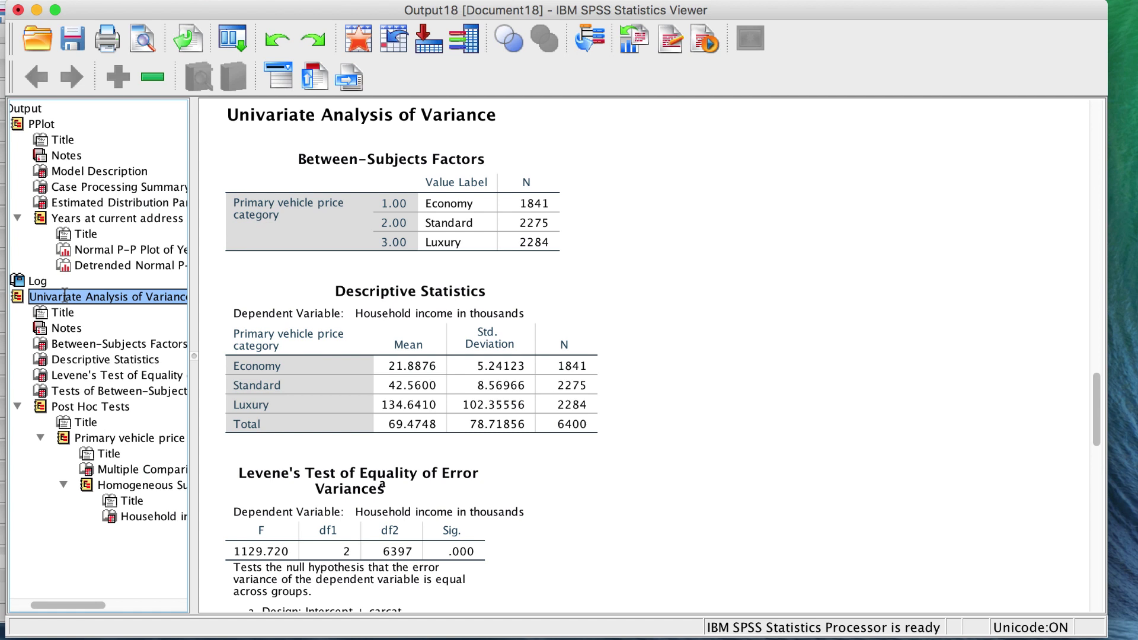
left_click(16, 297)
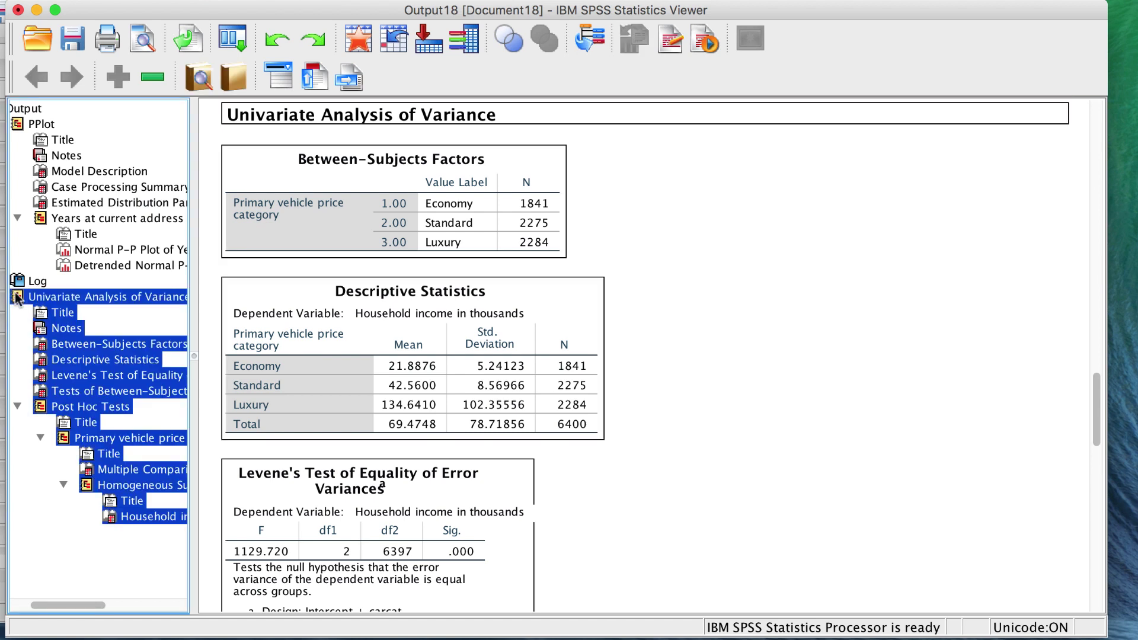
Export only the selected Univariate Analysis of Variance output as Word/RTF to OUTPUT3.doc.
right_click(16, 297)
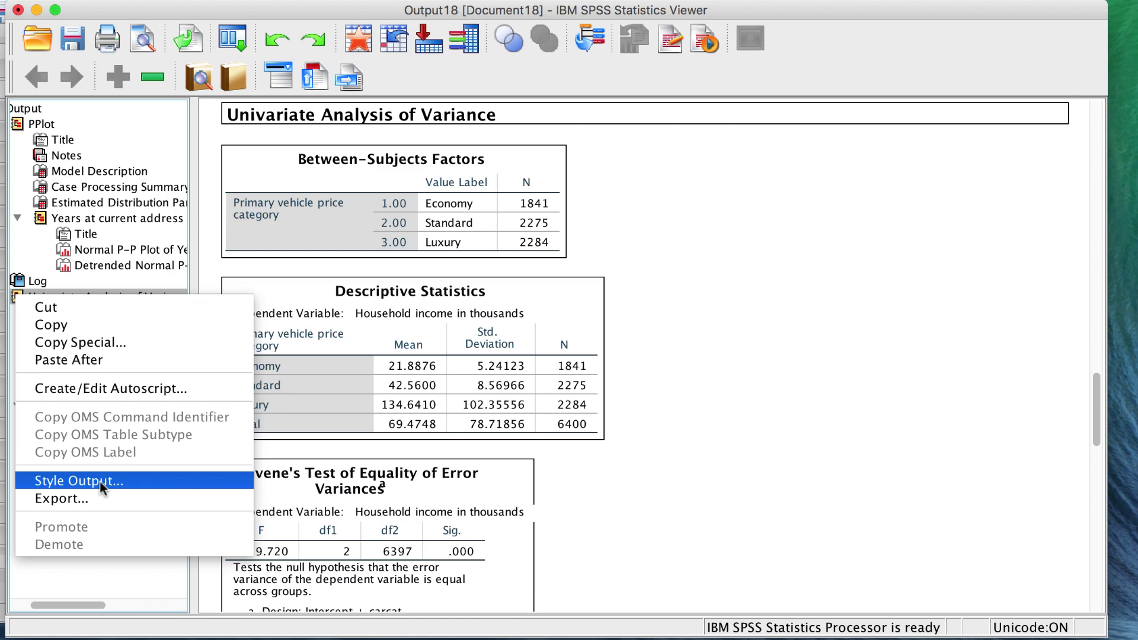
left_click(101, 497)
left_click(434, 330)
left_click(435, 330)
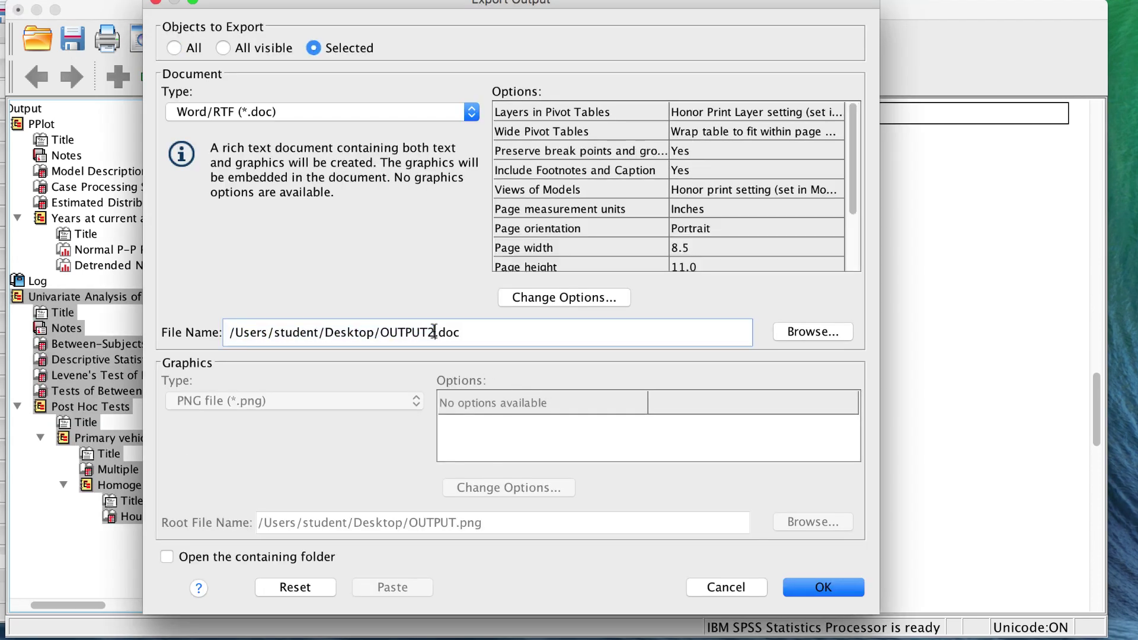
key("Return")
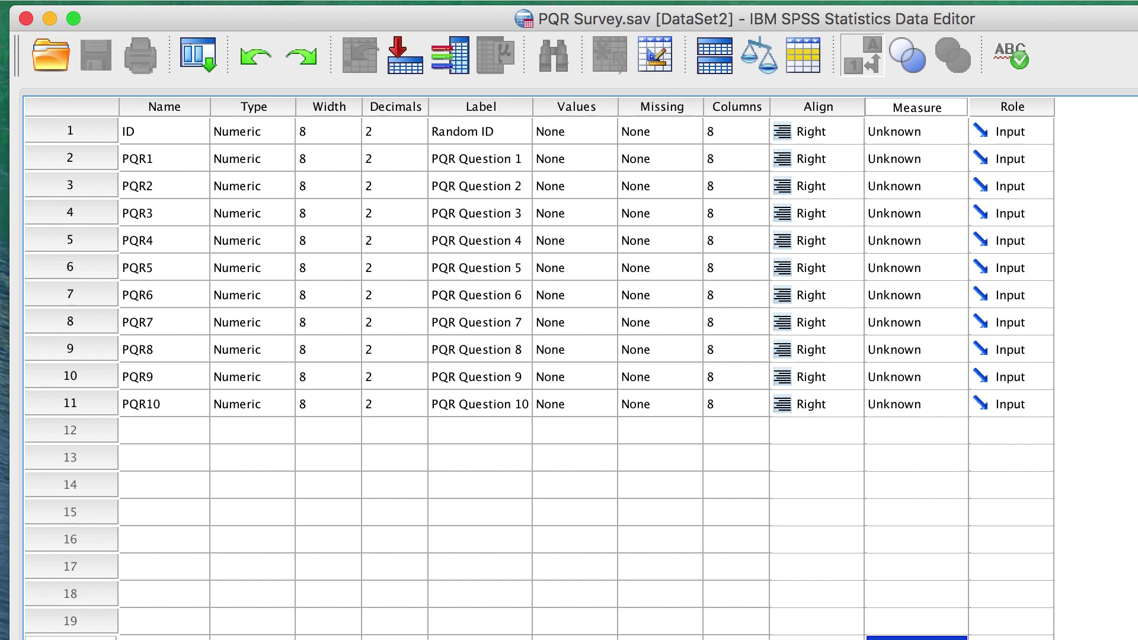
Label PQR1's values 1 = strongly disagree, 2 = disagree, 3 = mildly disagree.
left_click(604, 160)
left_click(607, 160)
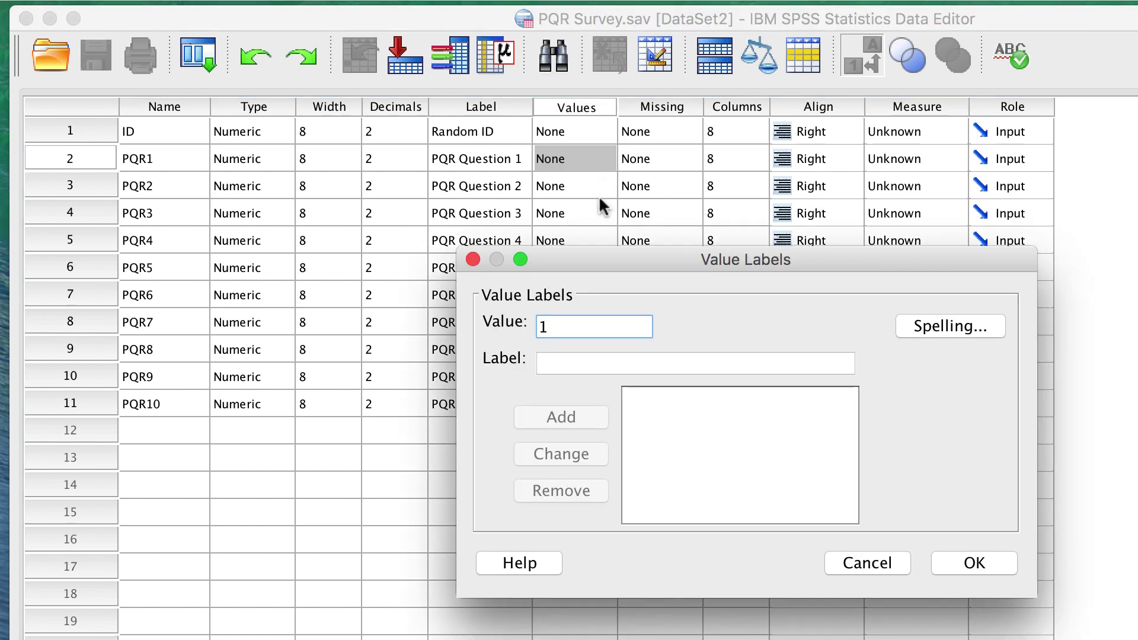
key("Tab")
type("strongly ")
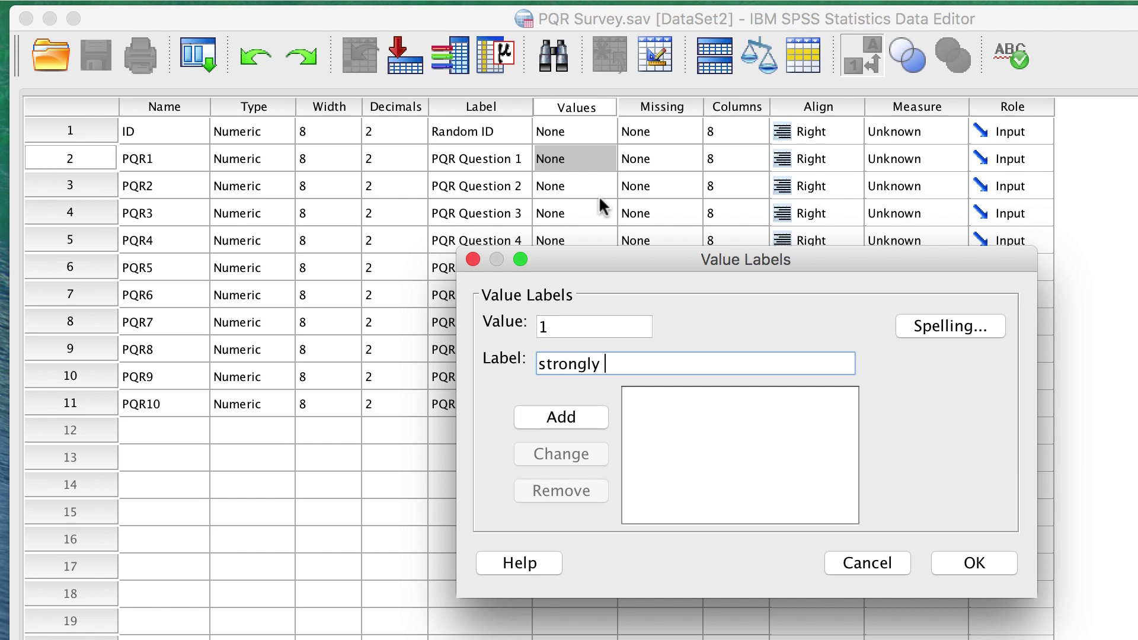
type("disagree")
key("Return")
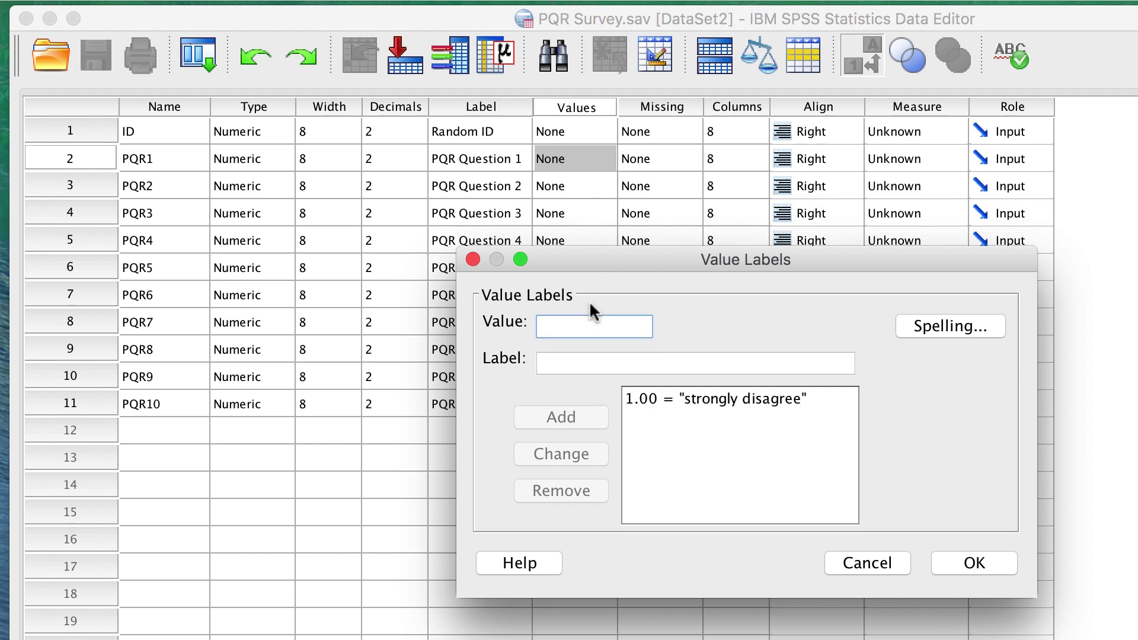
type("2")
key("Tab")
type("disagree")
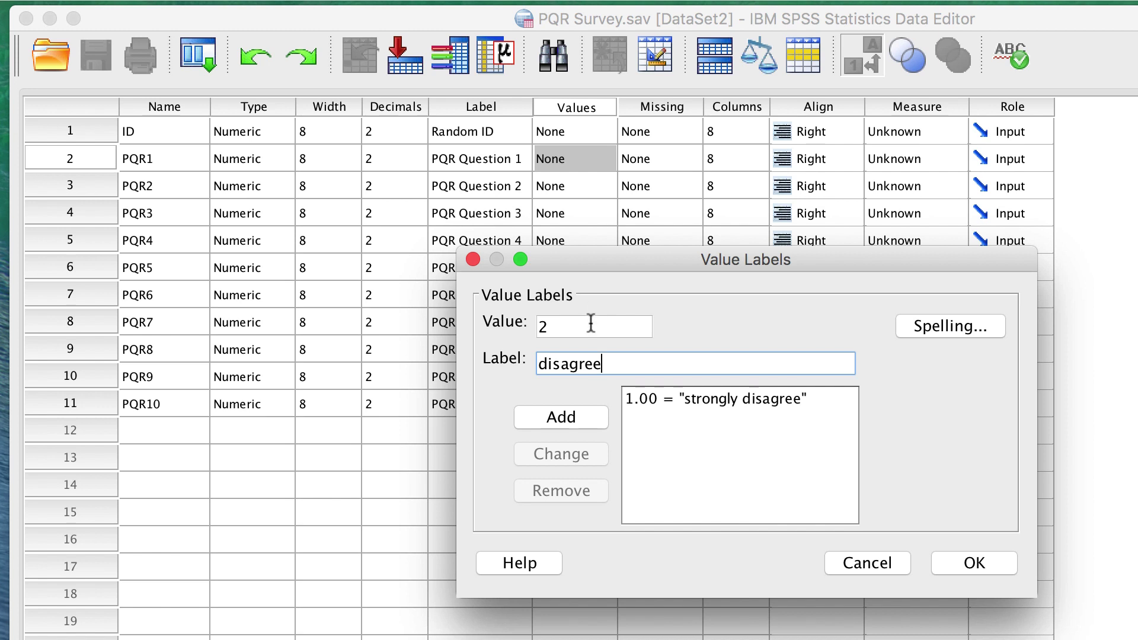
key("Return")
type("3")
key("Tab")
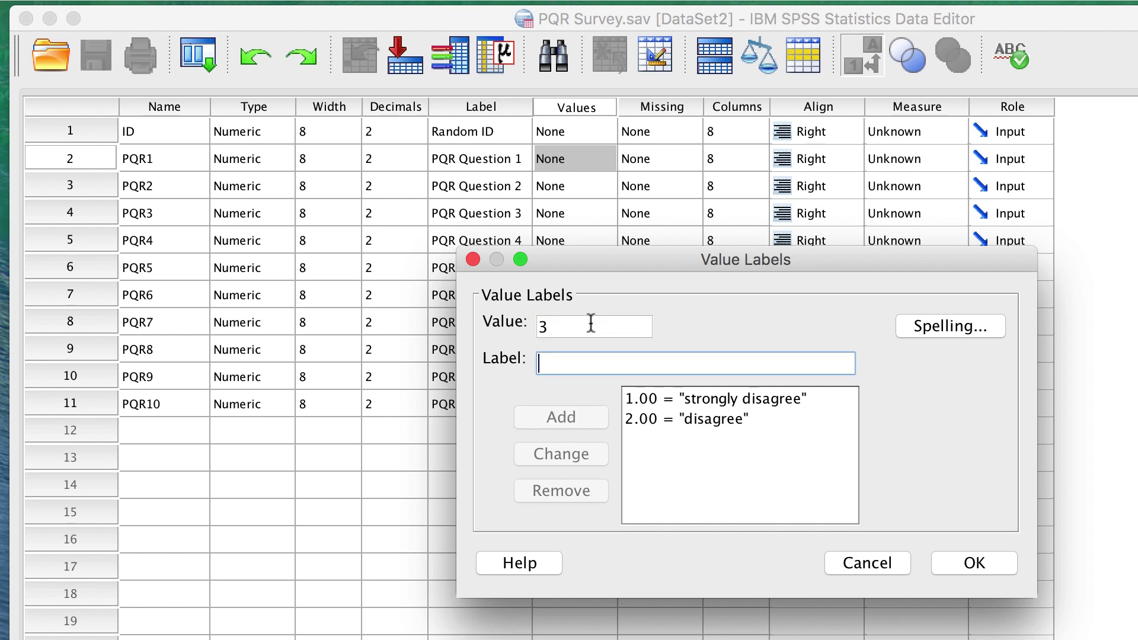
type("mildly disagree")
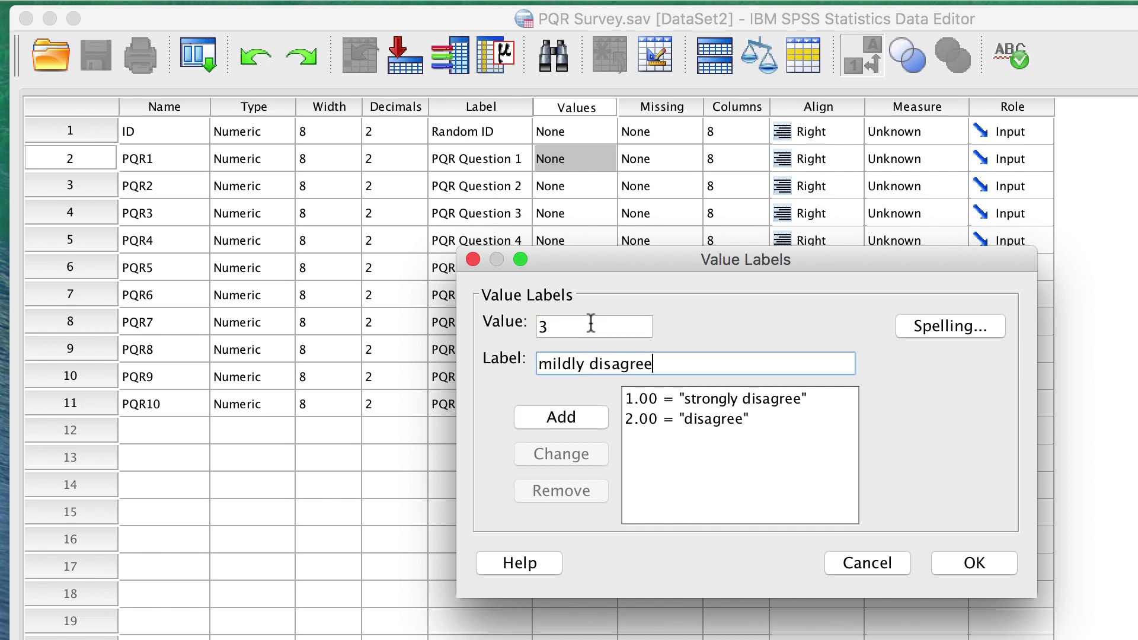
key("Return")
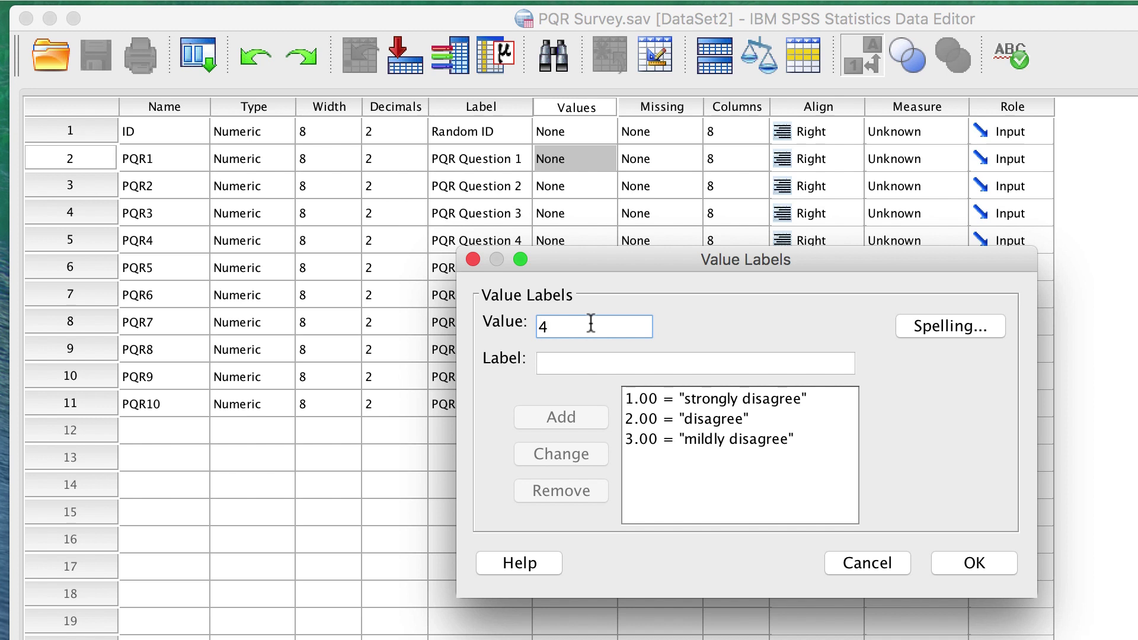
Add labels 4 = mildly agree, 5 = agree, 6 = strongly agree and save PQR1's value labels.
key("Tab")
type("mildly agree")
key("Return")
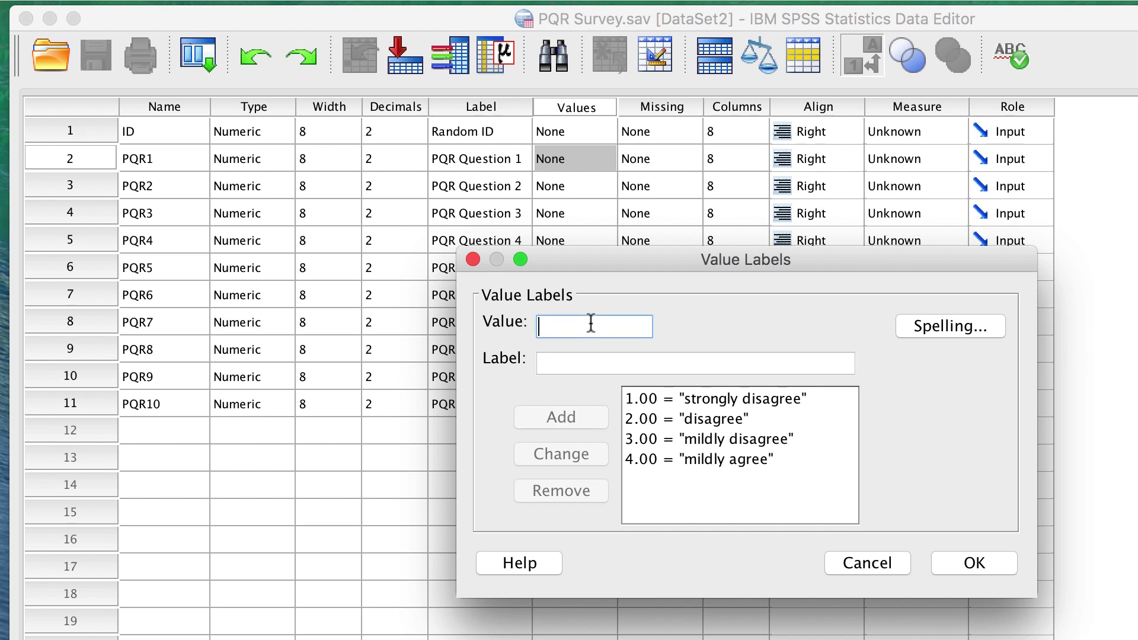
type("5")
key("Tab")
type("agree")
key("Return")
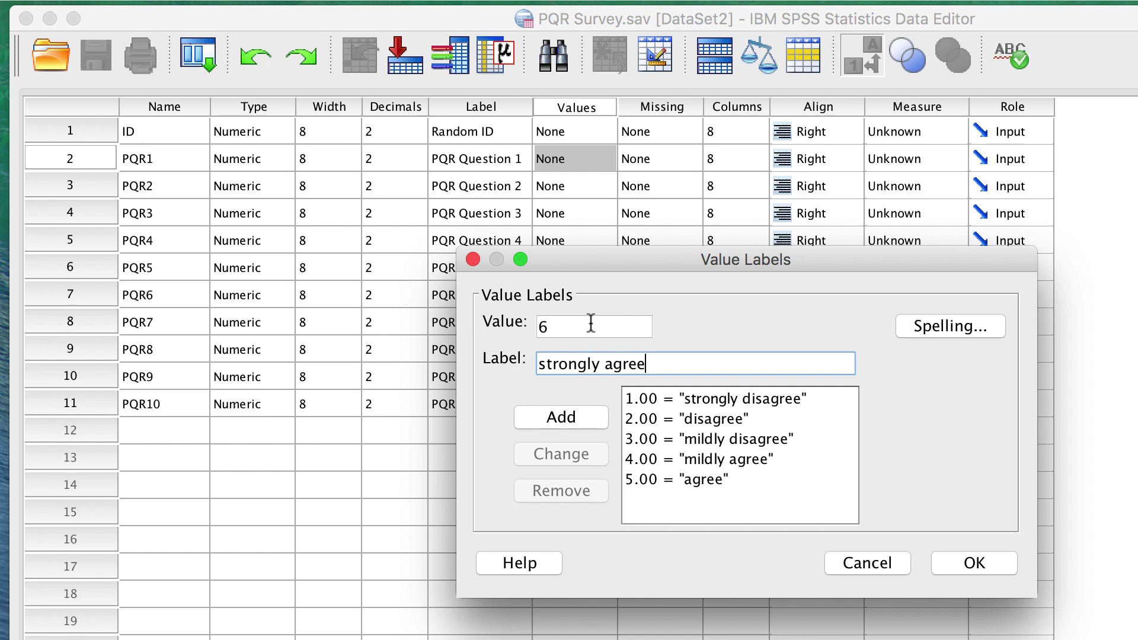
key("Return")
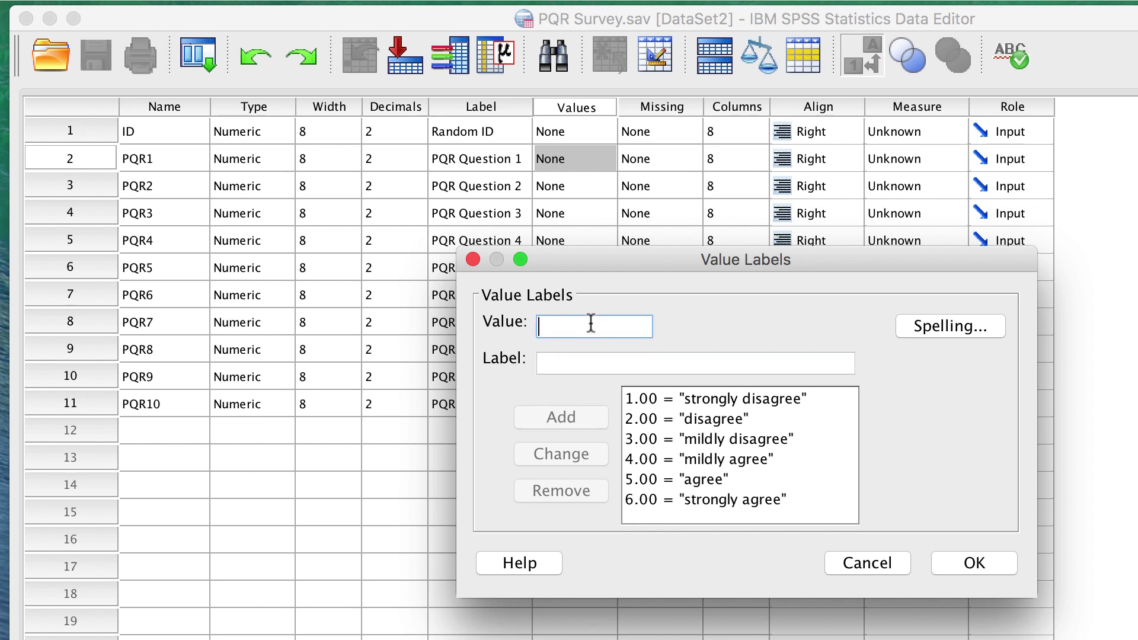
left_click(984, 563)
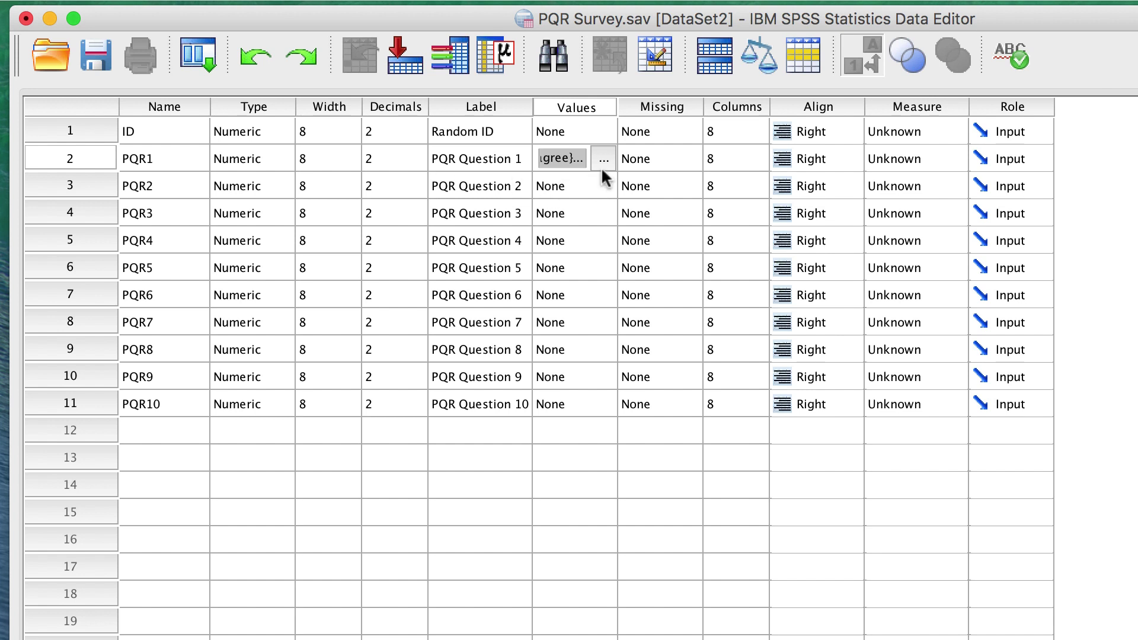
Check PQR3's empty value labels, then copy PQR1's value labels via Edit > Copy.
double_click(591, 221)
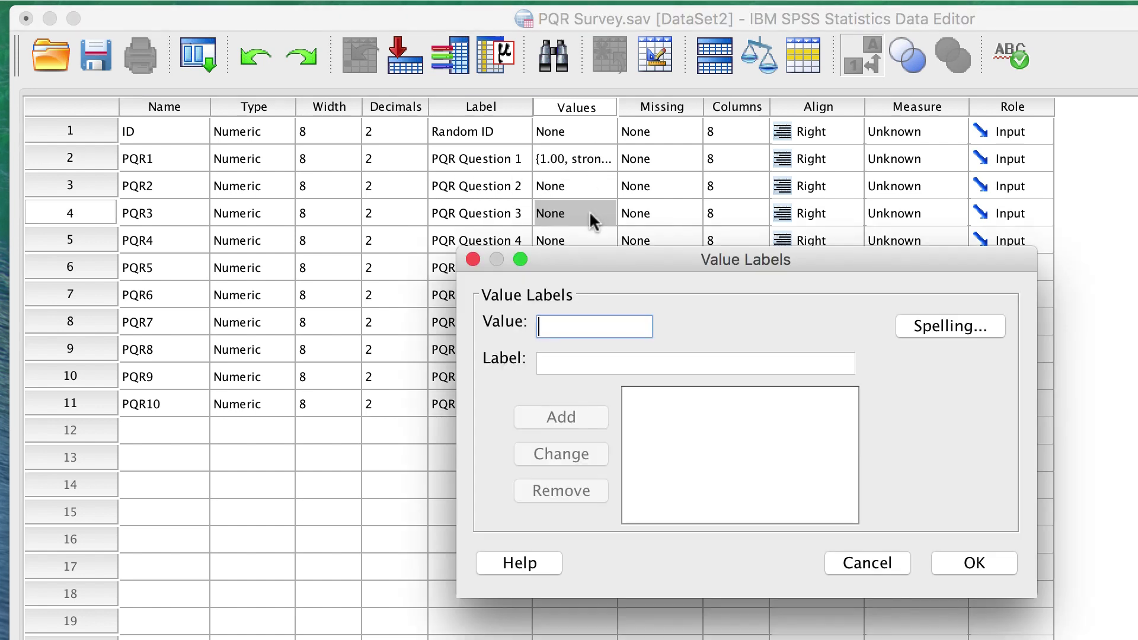
left_click(868, 564)
key("Up")
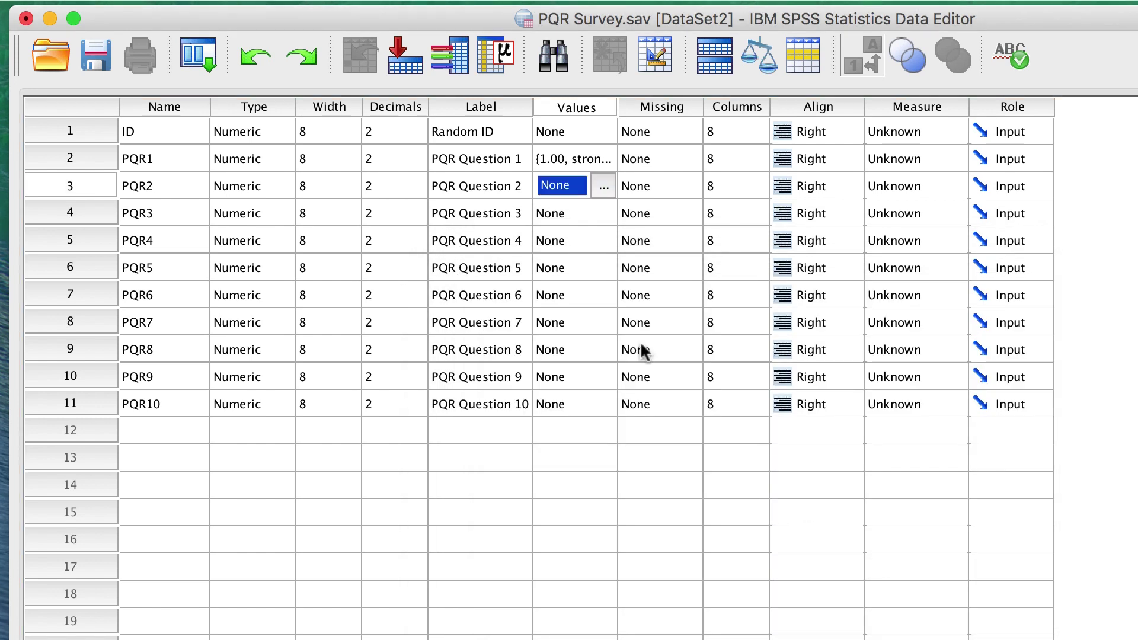
key("Up")
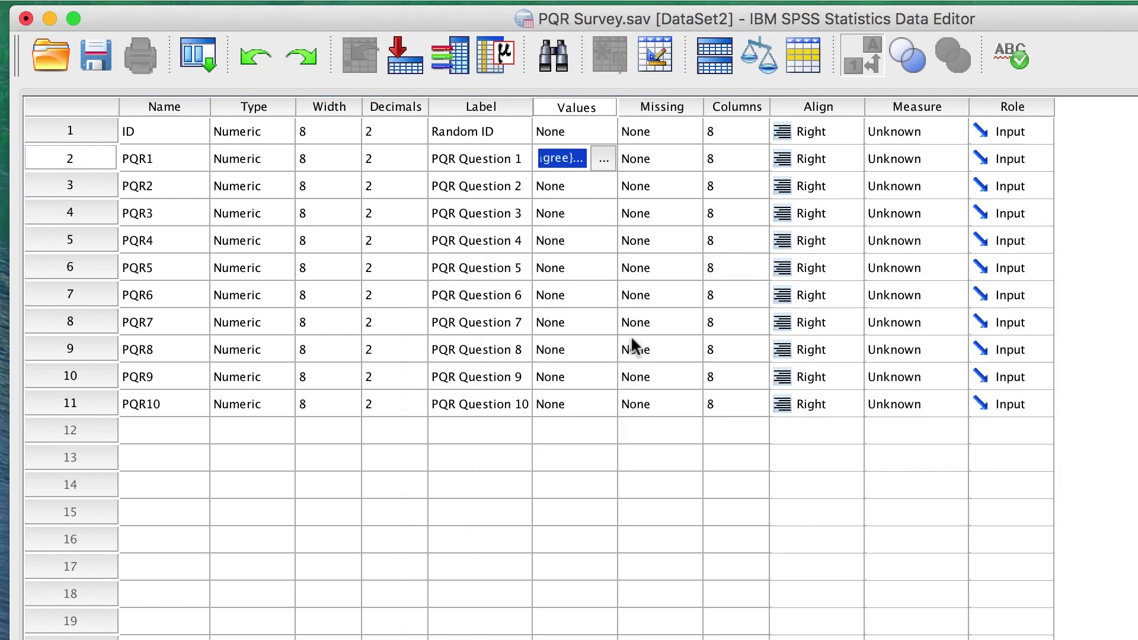
left_click(282, 2)
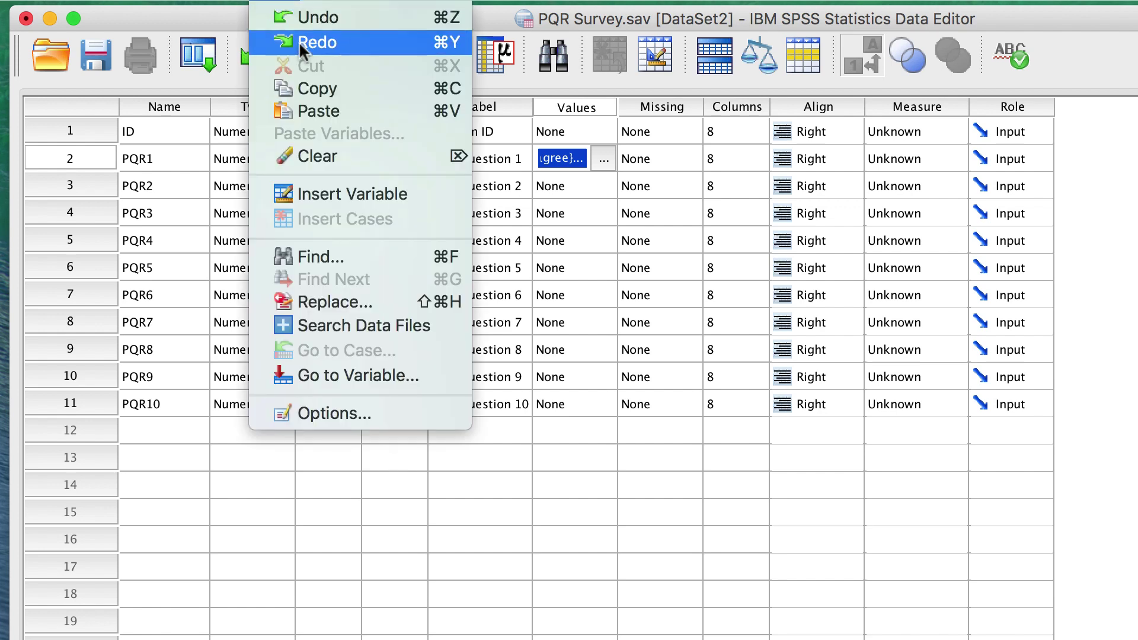
left_click(355, 83)
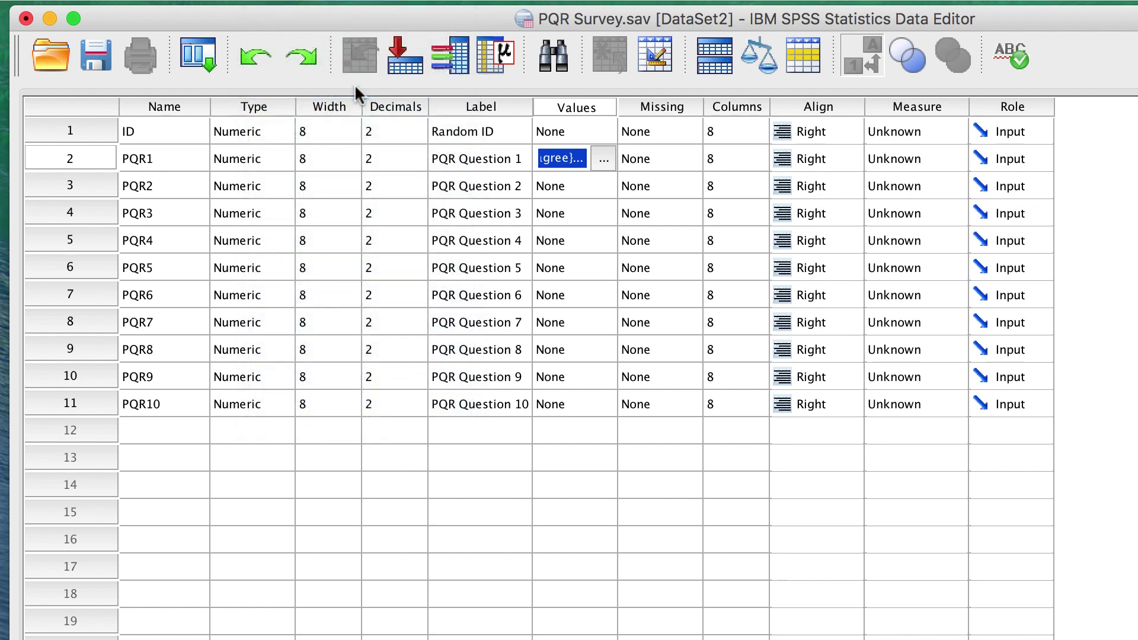
Paste PQR1's agreement labels into the Values cells of PQR2 through PQR10.
key("Down")
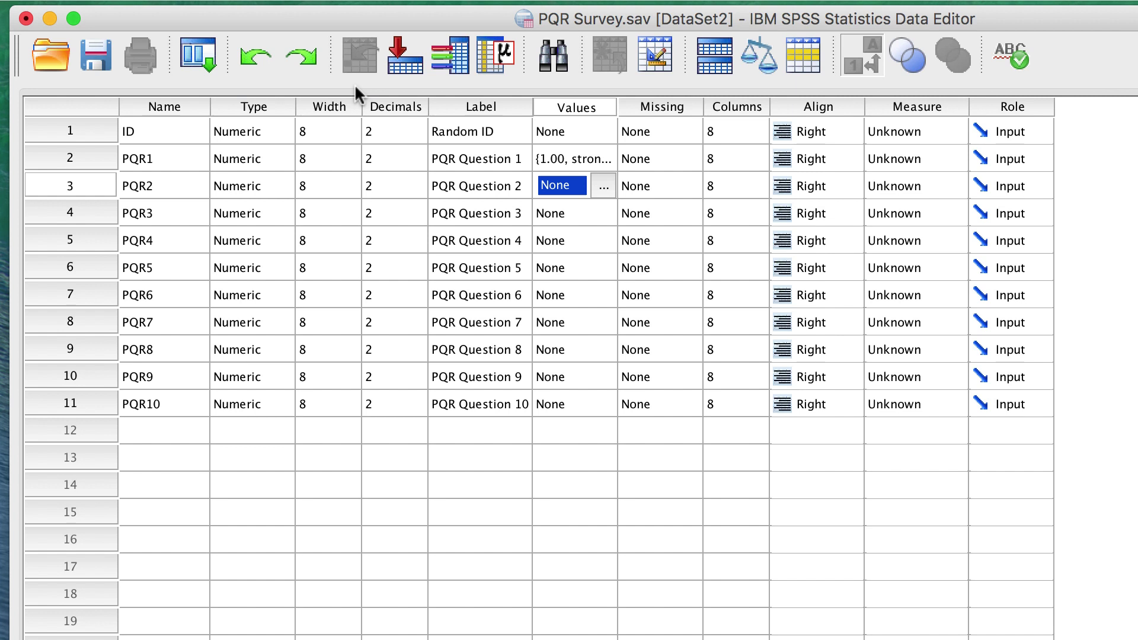
key("super+v")
key("Down")
key("super+v")
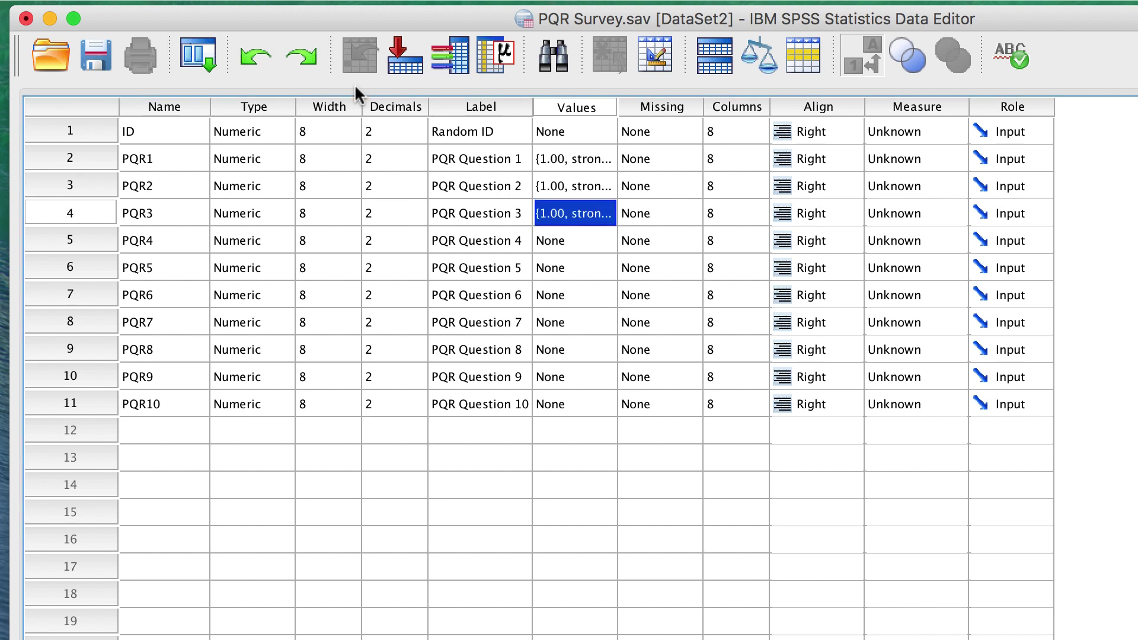
key("Down")
key("super+v")
key("Down")
key("super+v")
key("Down")
key("super+v")
key("Down")
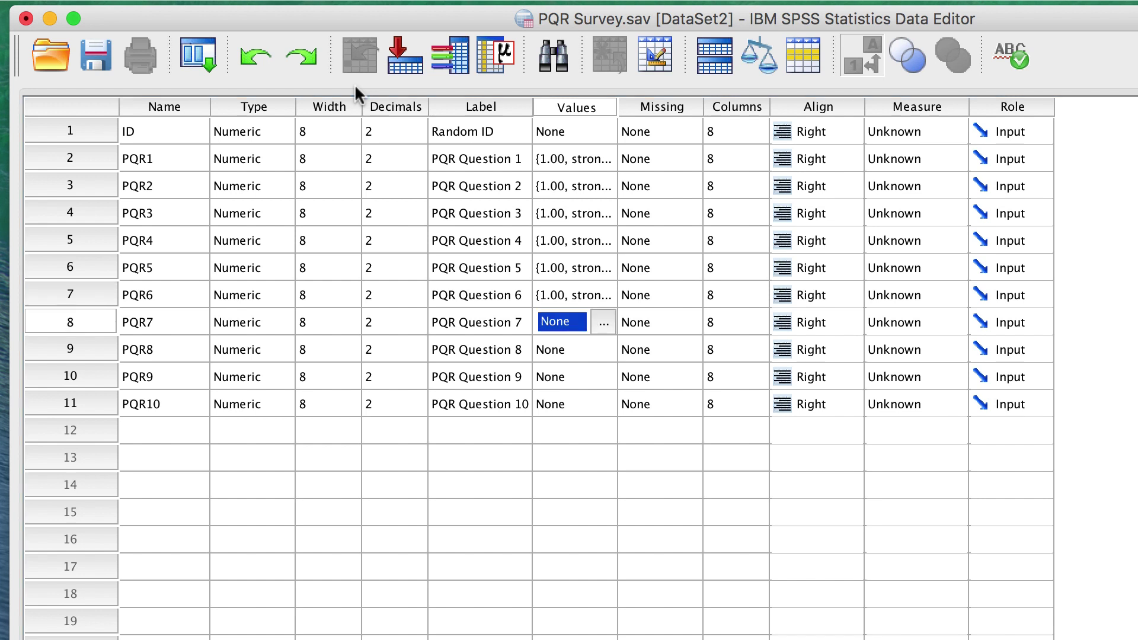
key("super+v")
key("Down")
key("super+v")
key("Down")
key("super+v")
key("Down")
key("super+v")
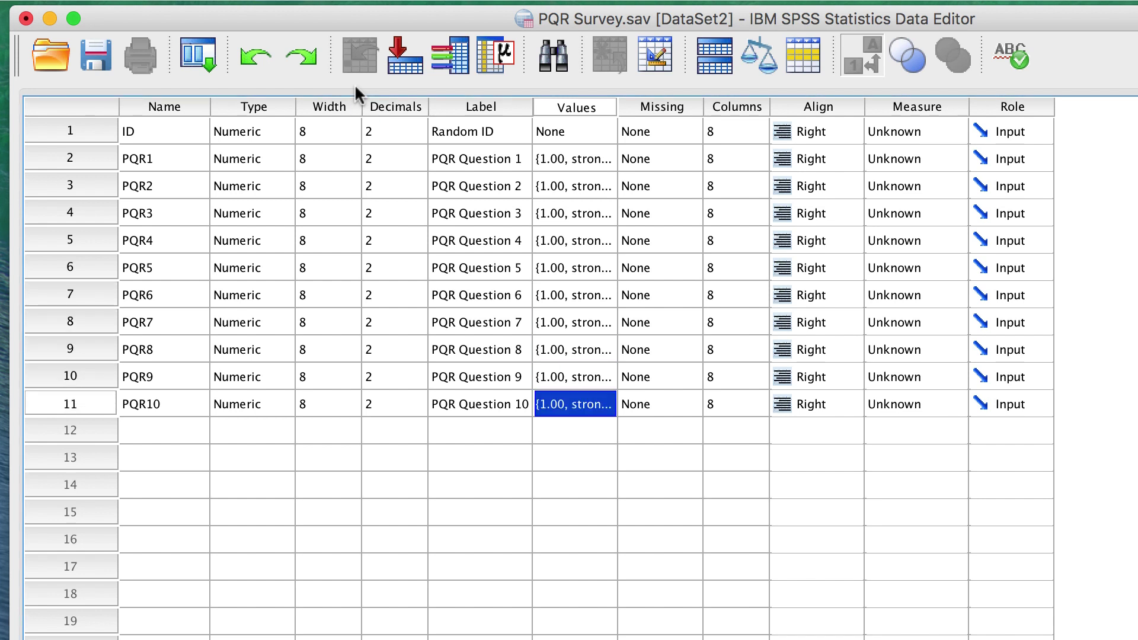
Enter 0 in the Decimals column for each variable from PQR1 down to PQR10.
left_click(385, 131)
key("Down")
type("0")
key("Down")
type("0")
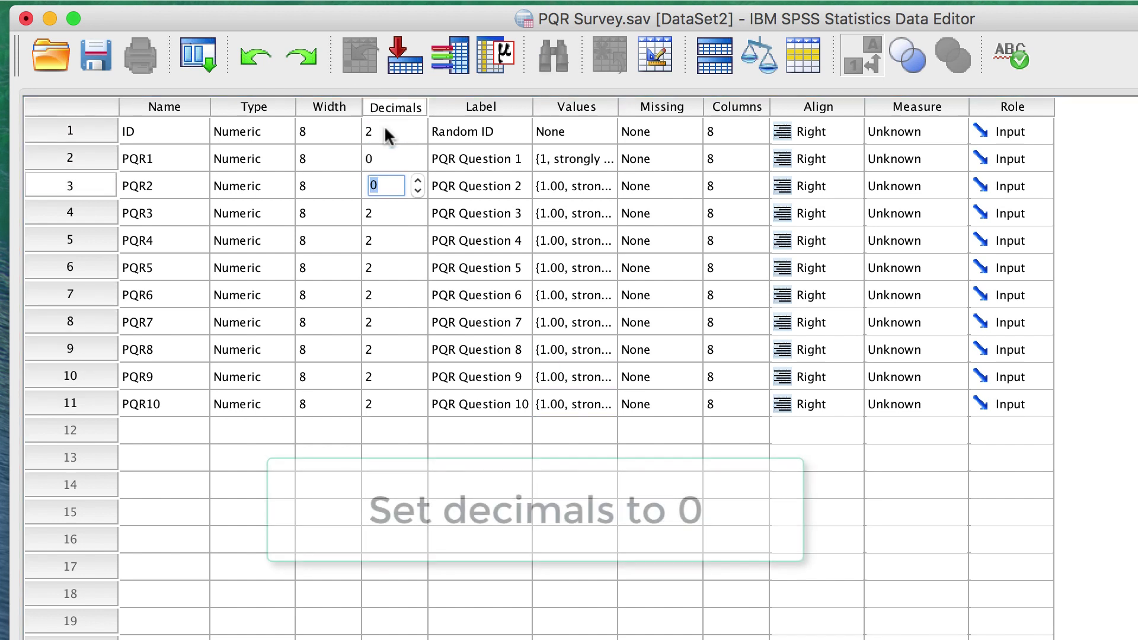
key("Down")
type("0")
key("Down")
type("0")
key("Down")
key("0")
key("Down")
key("0")
key("Down")
key("0")
key("Down")
key("0")
key("Down")
key("0")
key("Down")
key("0")
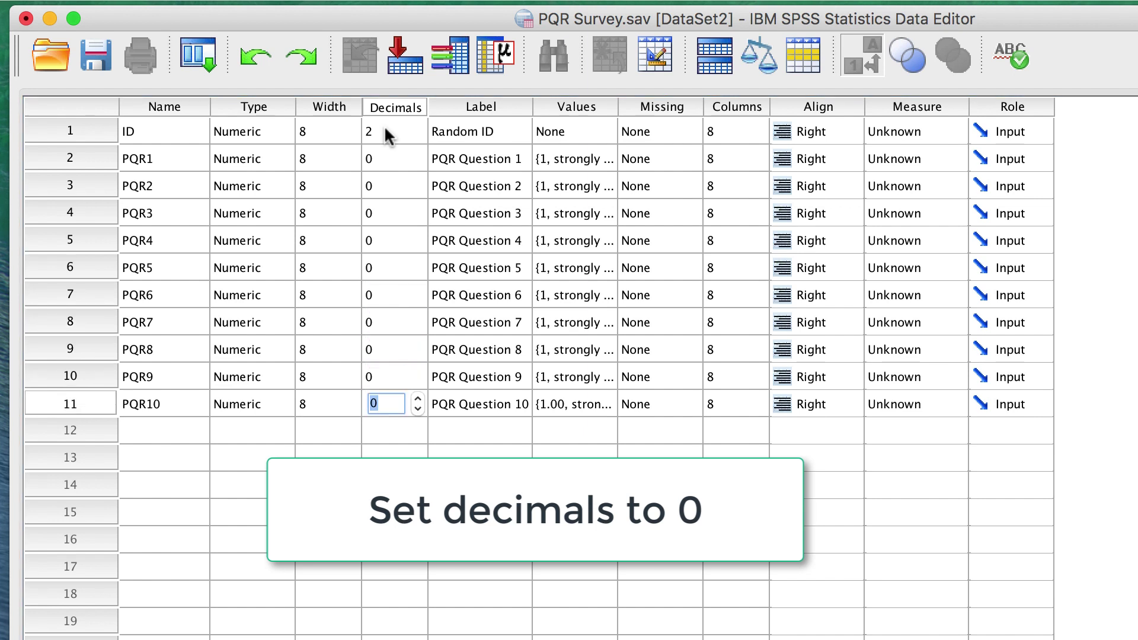
key("Down")
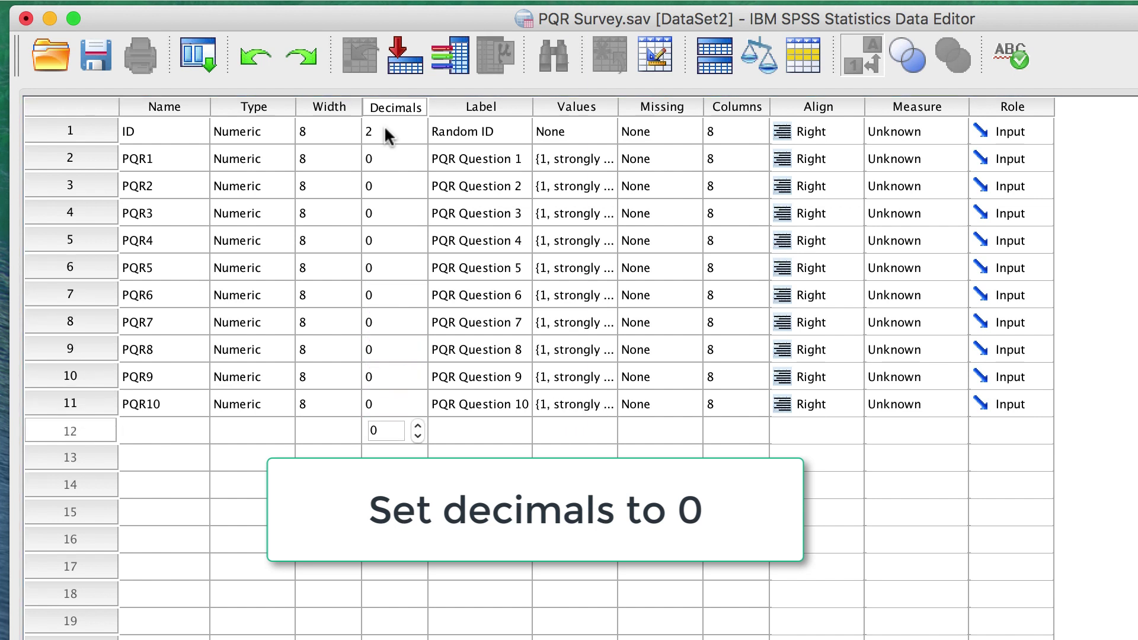